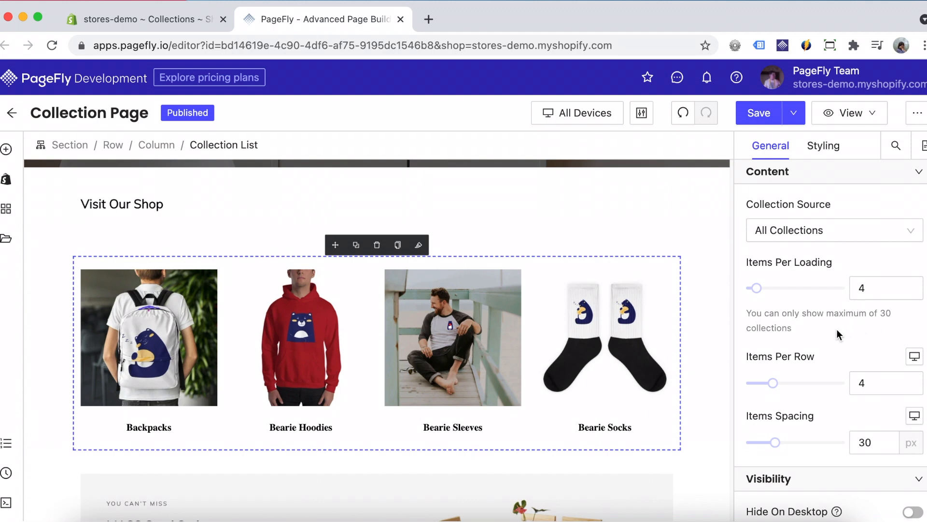
Step: Set the Collection List's source to Custom Collection(s) and select Bearie Hoodies, Bearie Sleeves and Bearie Socks
click(838, 236)
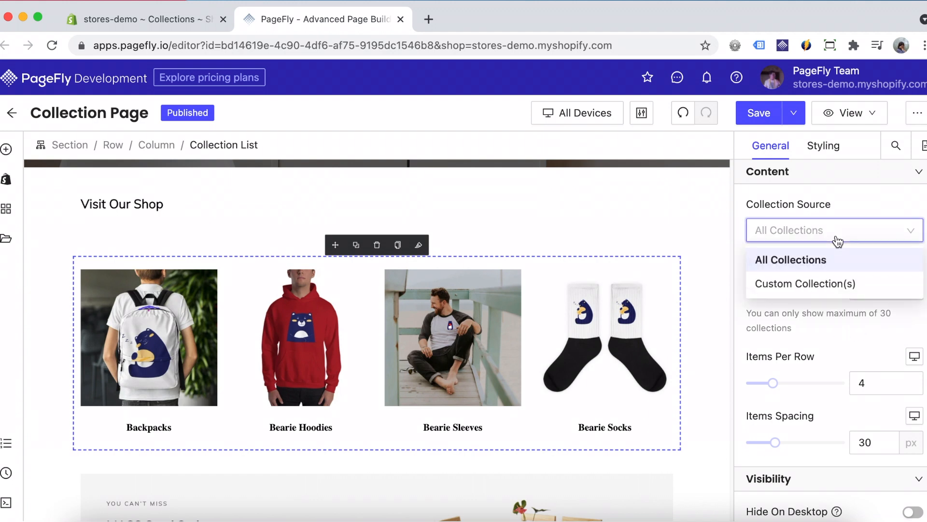
click(825, 287)
scroll(845, 367, down, 1)
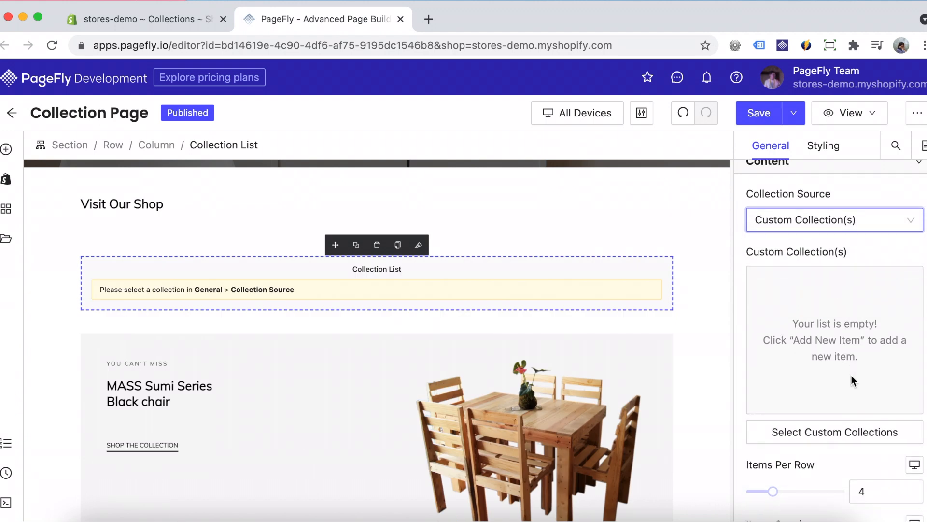
click(831, 415)
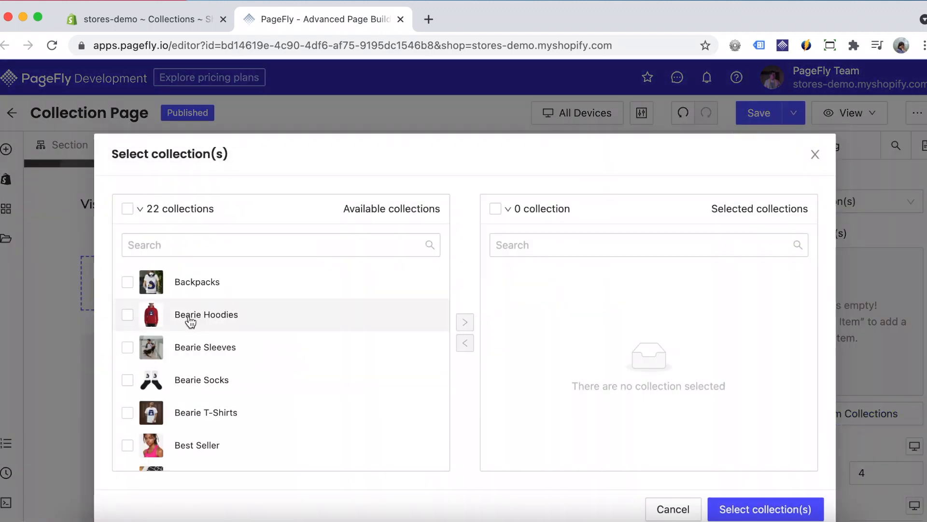
click(128, 315)
click(127, 346)
click(128, 380)
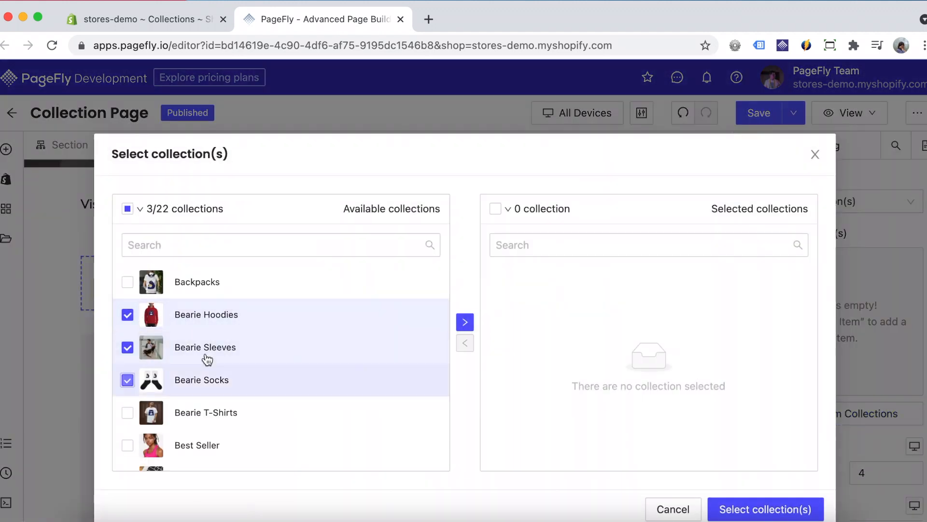
click(464, 322)
click(729, 509)
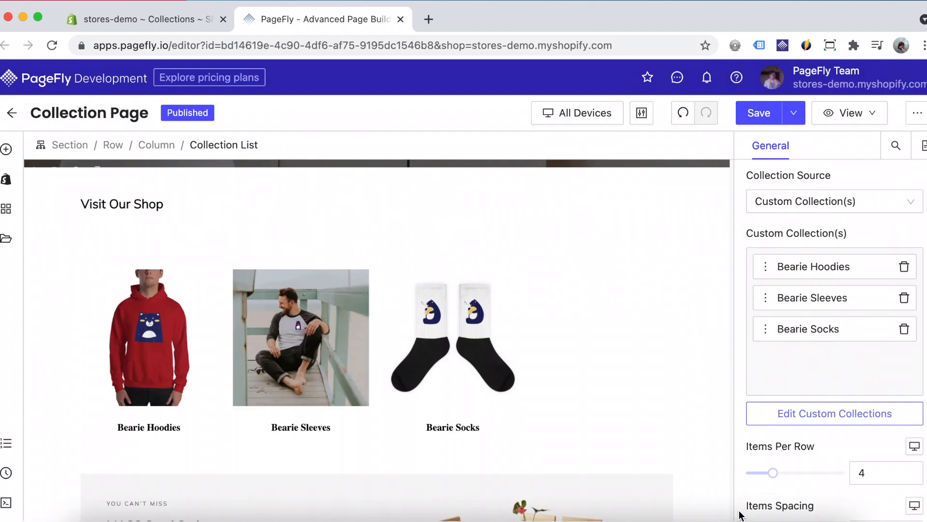
Step: Switch the Collection List's source to All Collections and set the items per loading to 4
click(832, 202)
click(790, 232)
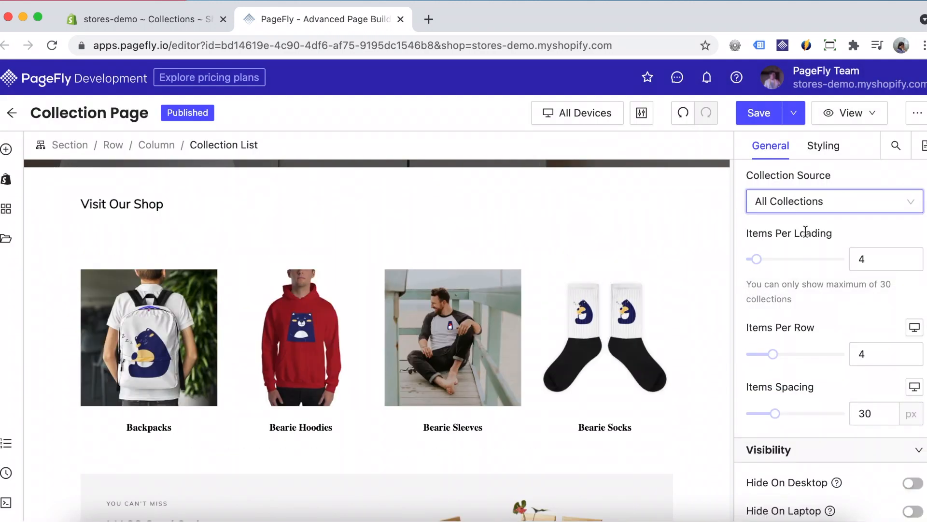
scroll(767, 253, down, 1)
mouse_move(767, 251)
drag(767, 254, 757, 251)
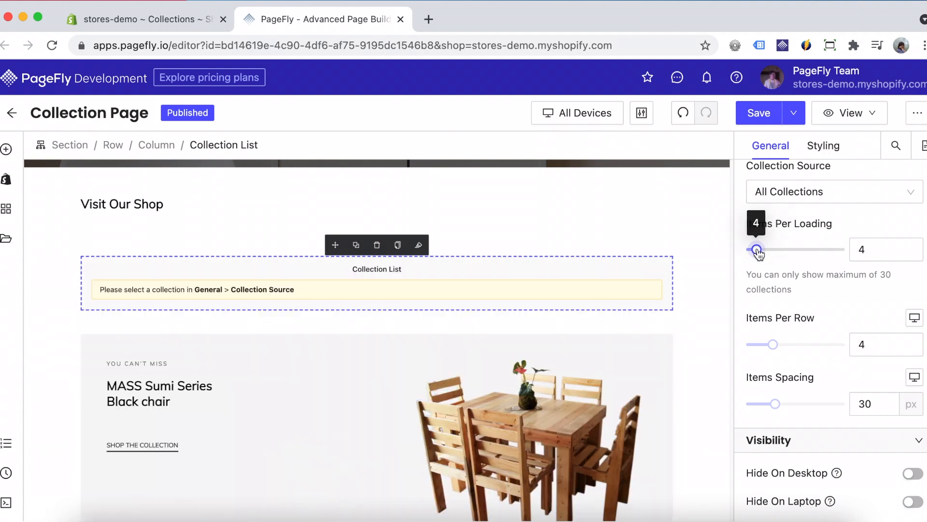
Step: Set the Collection List's items per row to 4 and its items spacing to 19 px
scroll(816, 298, down, 1)
scroll(816, 298, down, 1)
mouse_move(773, 259)
mouse_down()
mouse_move(752, 263)
mouse_move(774, 262)
mouse_up()
scroll(797, 281, down, 1)
mouse_move(775, 298)
mouse_down()
mouse_move(754, 298)
mouse_move(764, 298)
mouse_up()
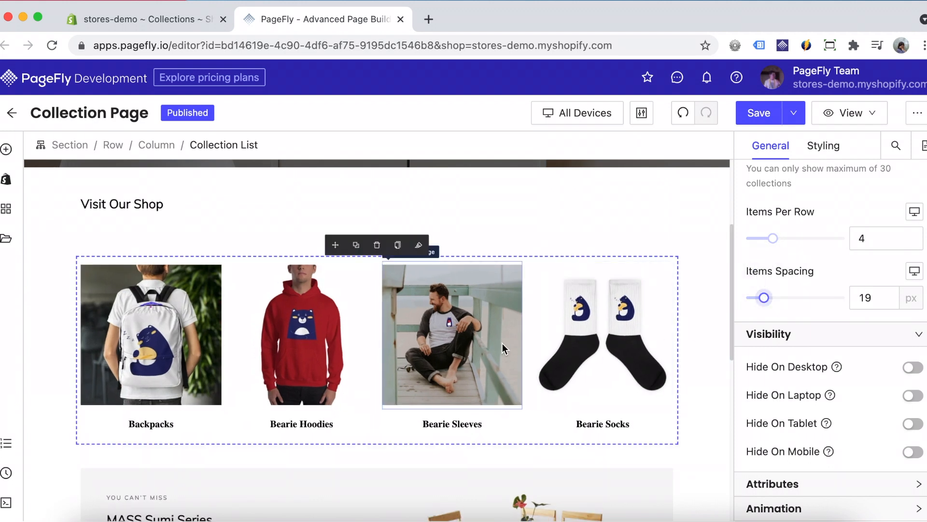
Step: Set the Collection List's padding to 30 px on all sides
click(833, 149)
click(830, 146)
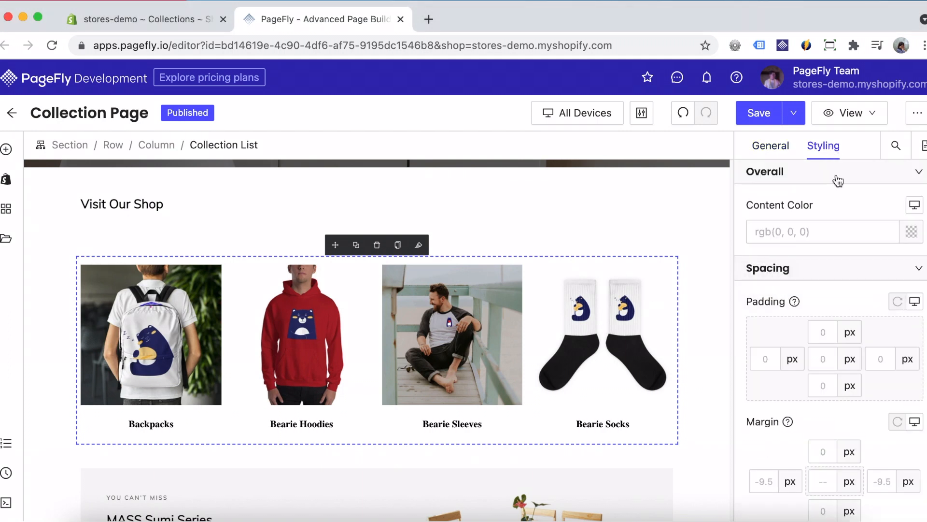
scroll(861, 300, down, 2)
click(824, 288)
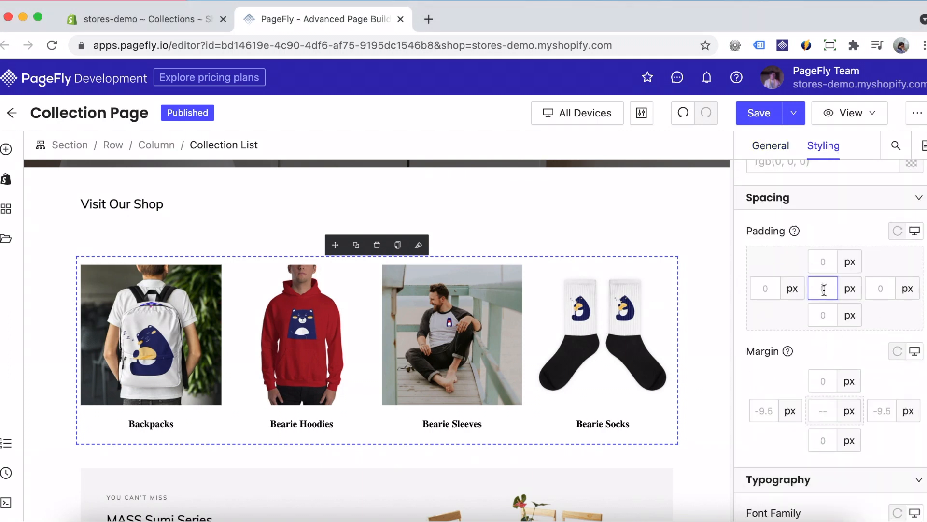
text(30)
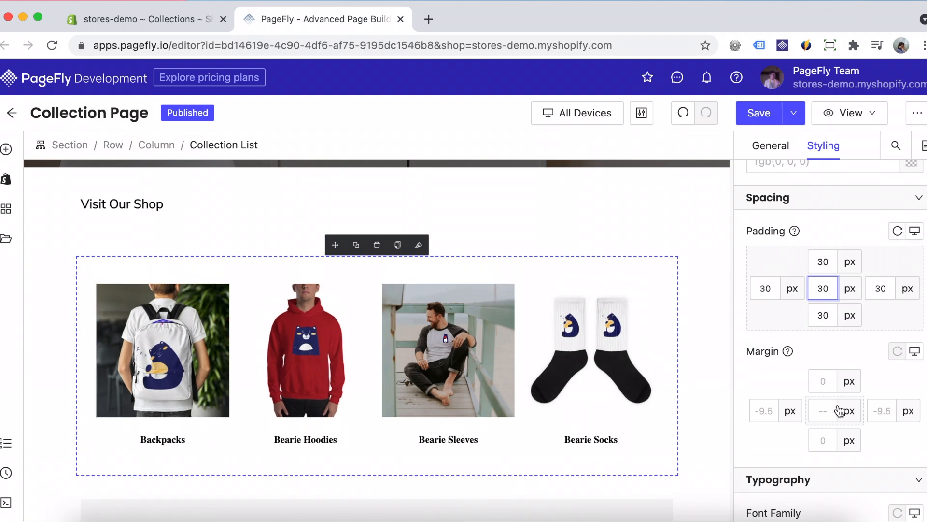
Step: Give the Collection List a light green background color from the preset swatches
scroll(841, 422, down, 10)
scroll(843, 426, up, 1)
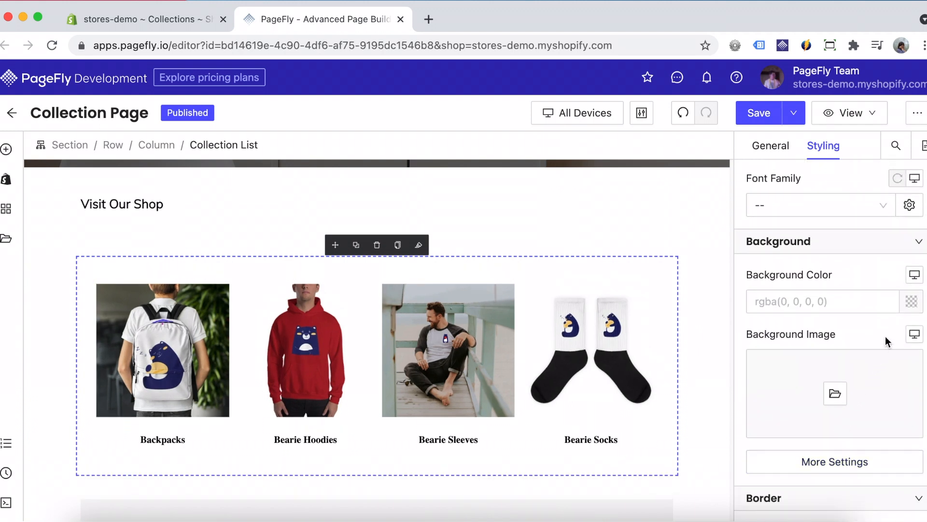
click(911, 304)
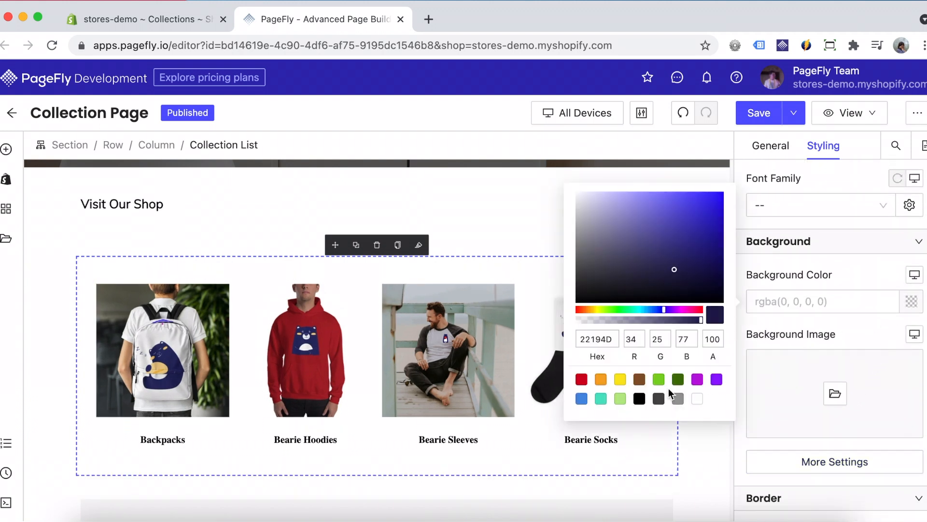
click(621, 399)
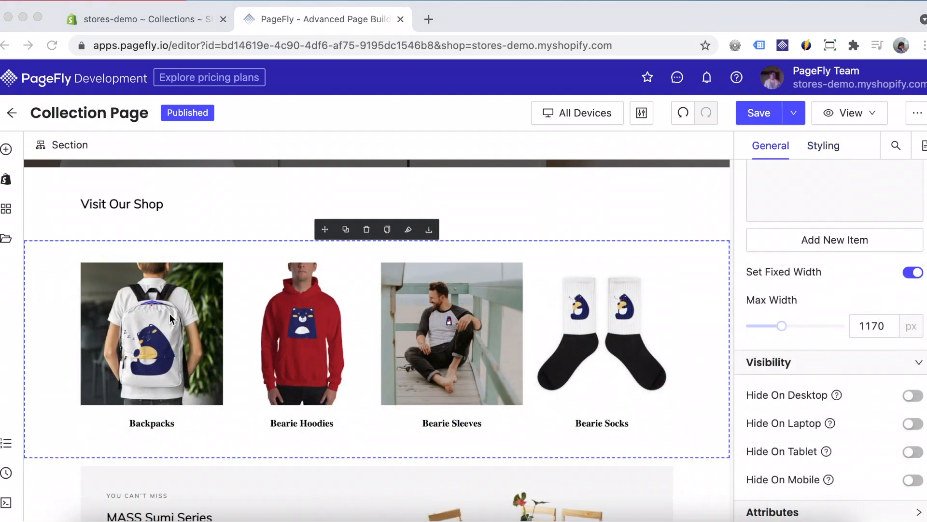
Step: Try the collection images without a fixed height, and with a fixed image height of 443 px
click(170, 318)
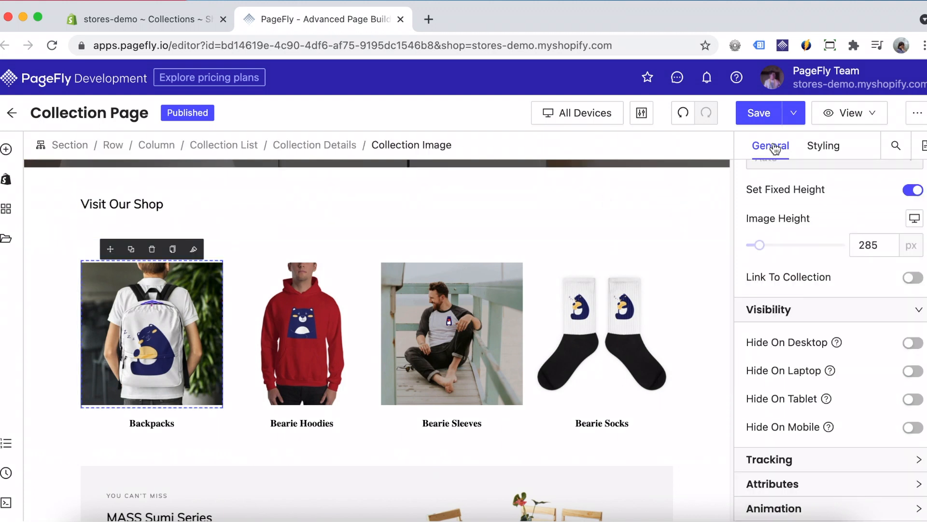
scroll(816, 185, up, 1)
scroll(815, 185, up, 1)
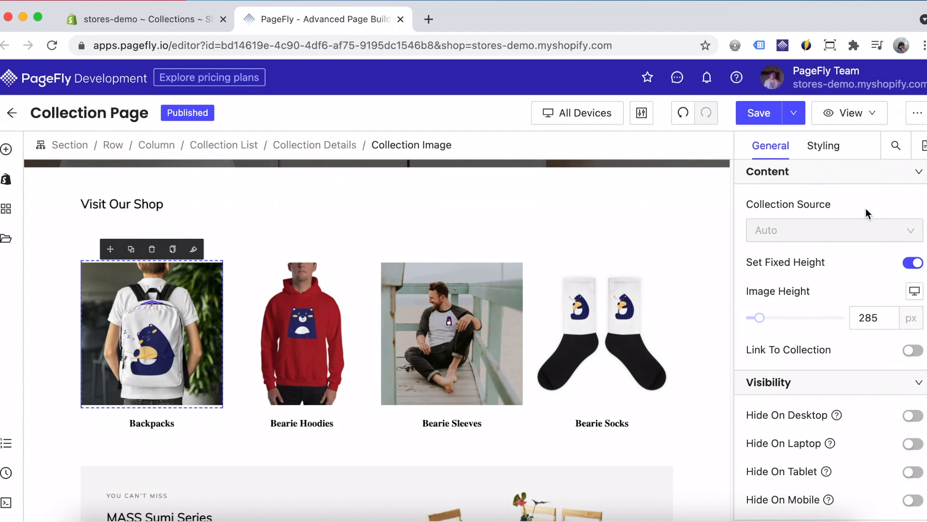
click(912, 263)
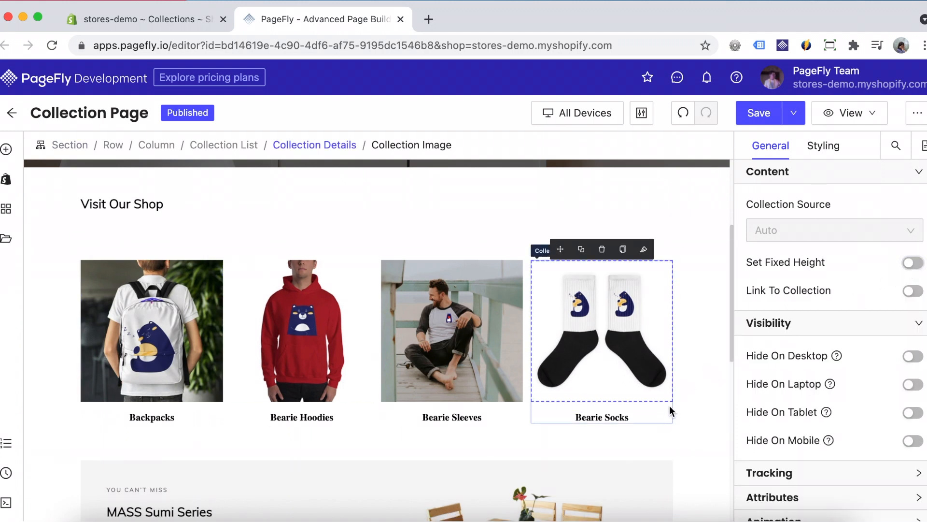
click(914, 263)
mouse_move(759, 317)
mouse_down()
mouse_move(783, 319)
mouse_move(753, 318)
mouse_move(768, 317)
mouse_up()
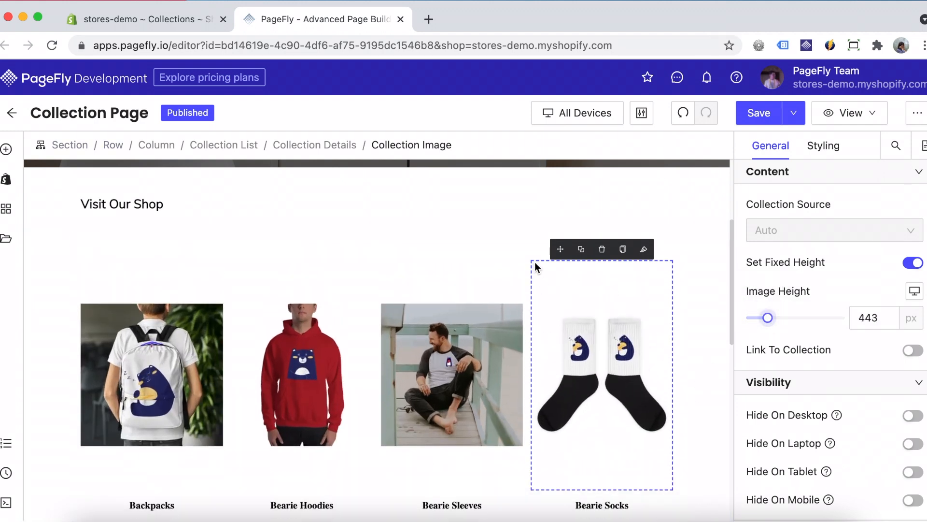
Step: Turn off Set Fixed Height for the collection images and turn on their Link To Collection option
click(331, 145)
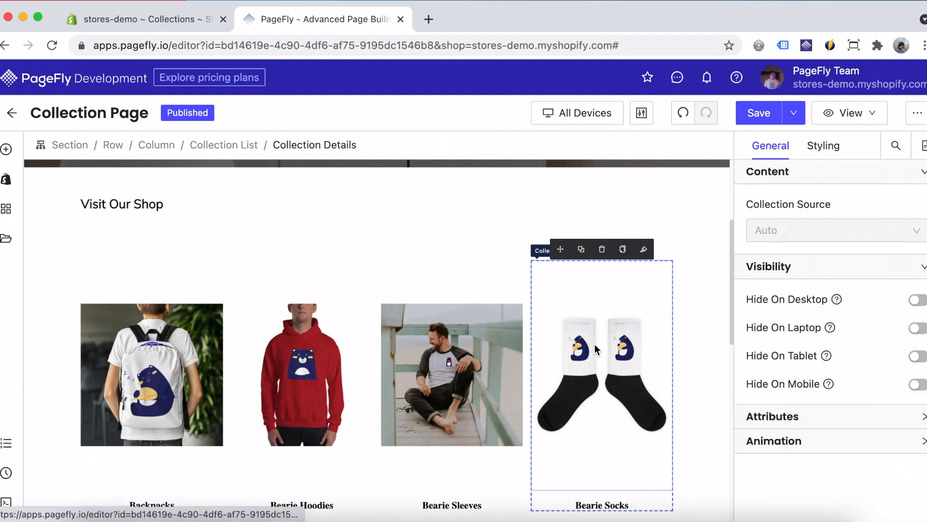
click(592, 389)
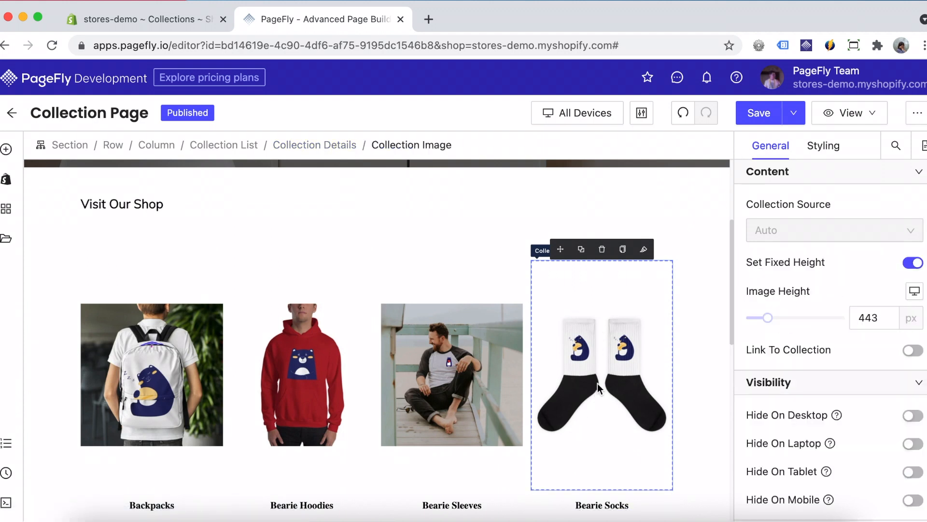
click(912, 263)
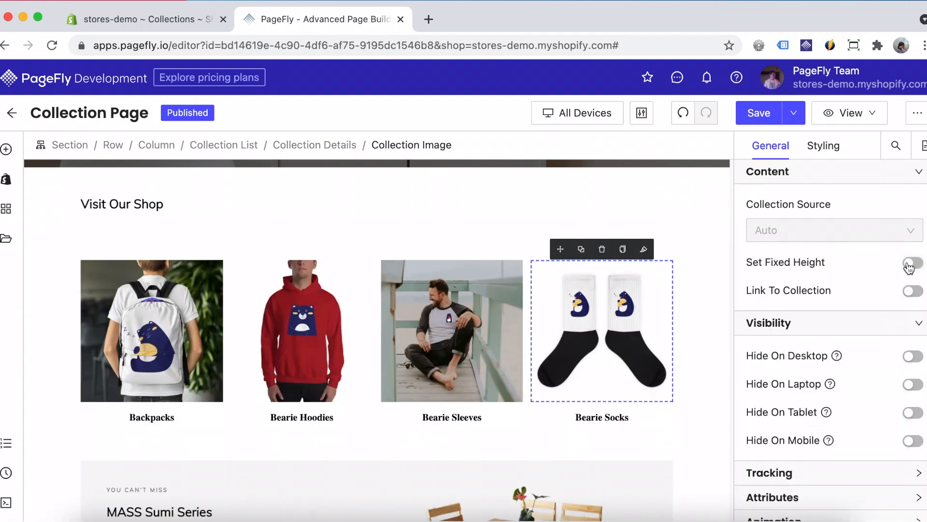
click(914, 292)
Step: Turn on Link To Collection for the collection titles and set their content color to red, rgb(208, 2, 27)
click(594, 418)
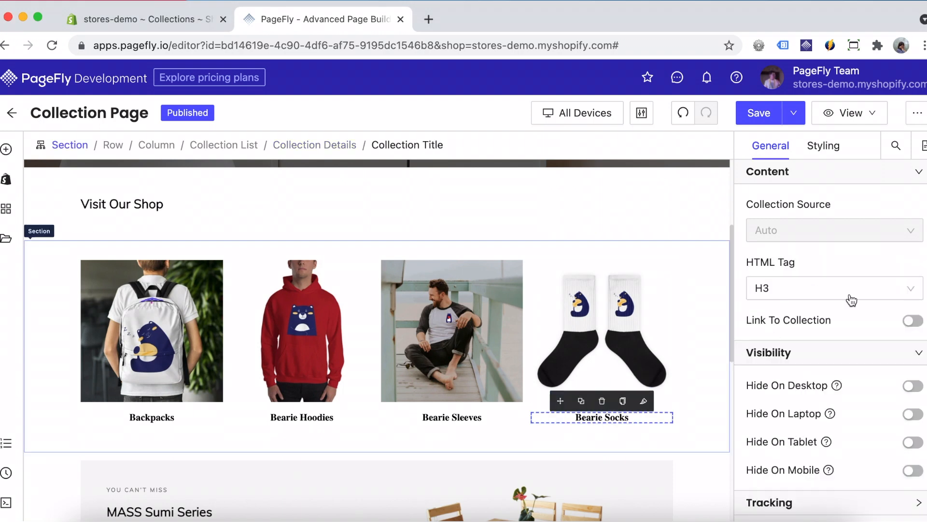
click(914, 321)
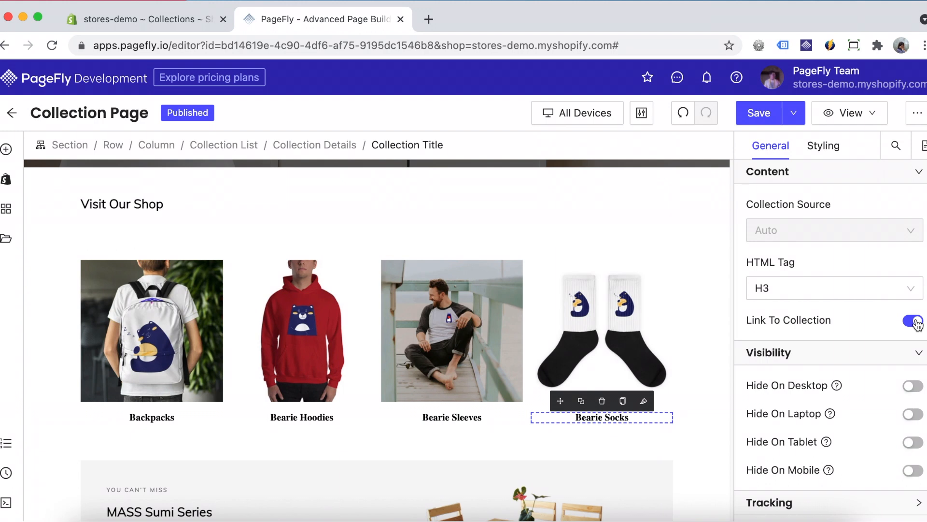
click(837, 153)
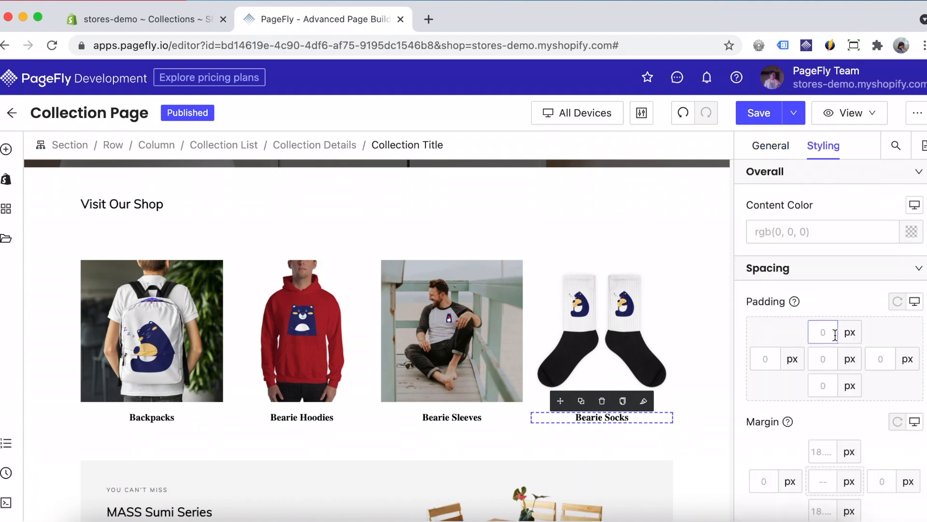
scroll(836, 335, down, 8)
scroll(835, 335, up, 8)
click(910, 233)
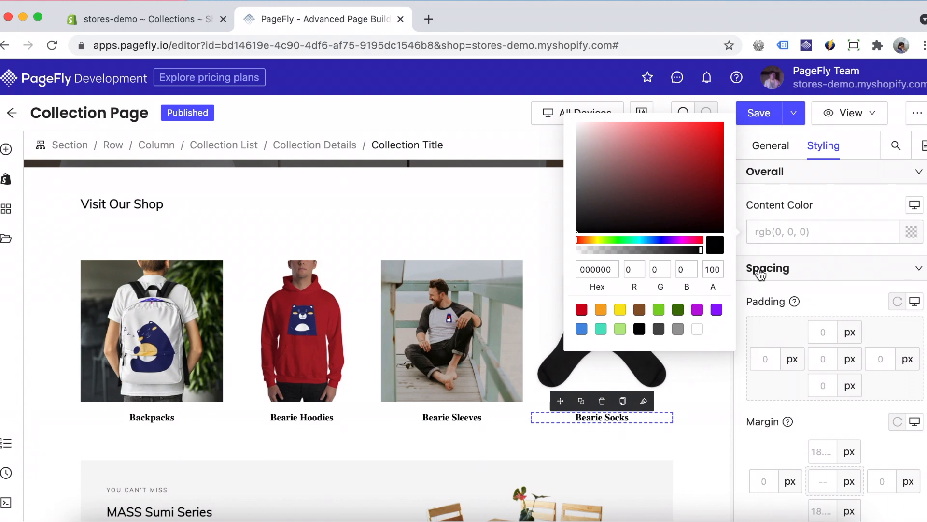
click(587, 311)
click(818, 301)
Step: Set the collection titles' font size to 27 px and their font family to Lato
scroll(818, 300, down, 5)
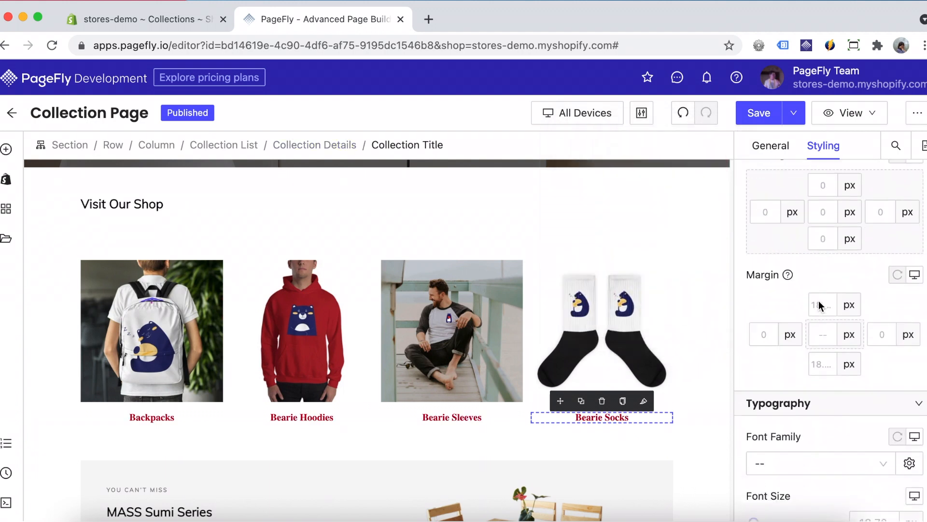
drag(756, 409, 760, 410)
mouse_move(759, 409)
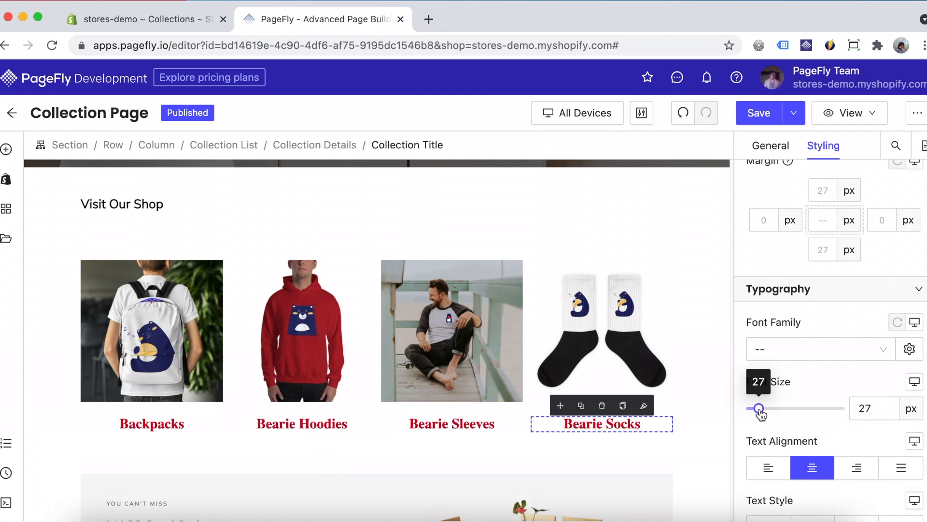
click(822, 350)
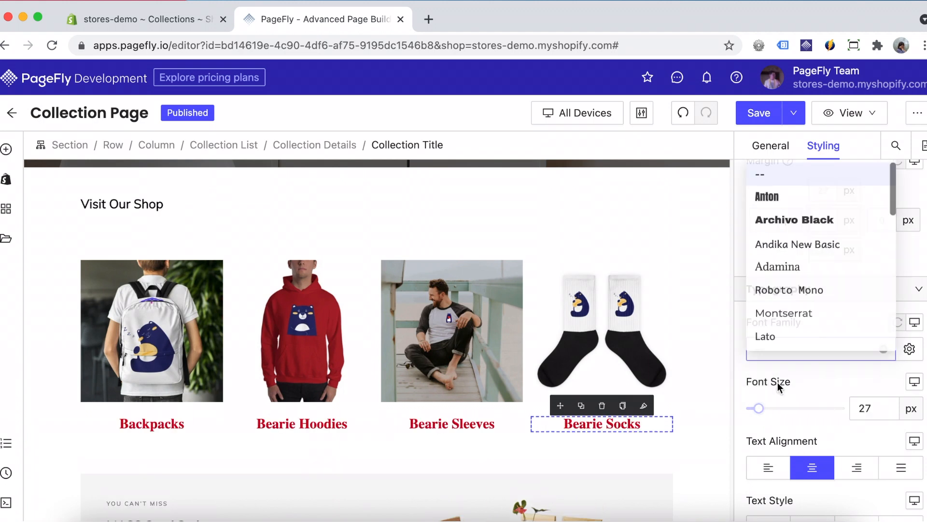
click(794, 343)
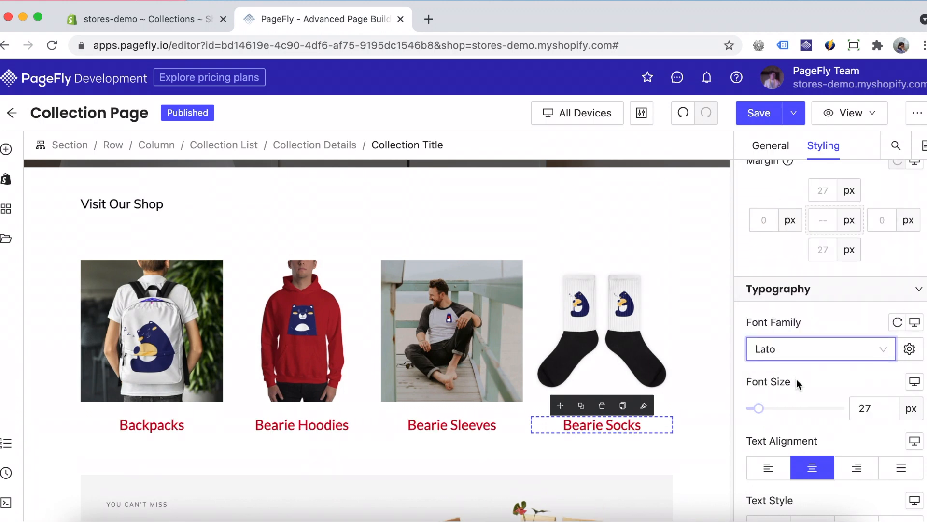
Step: Transform the collection titles' text to all uppercase
scroll(796, 379, down, 3)
click(813, 424)
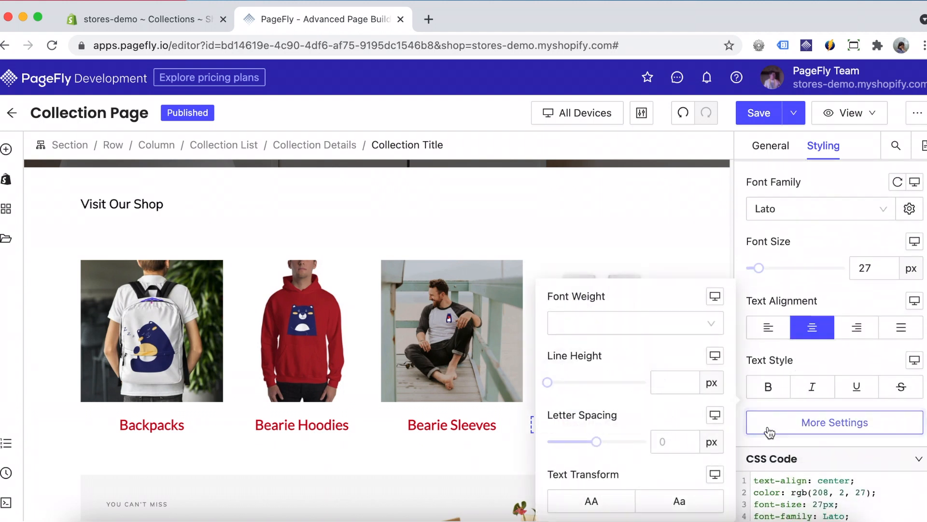
click(592, 502)
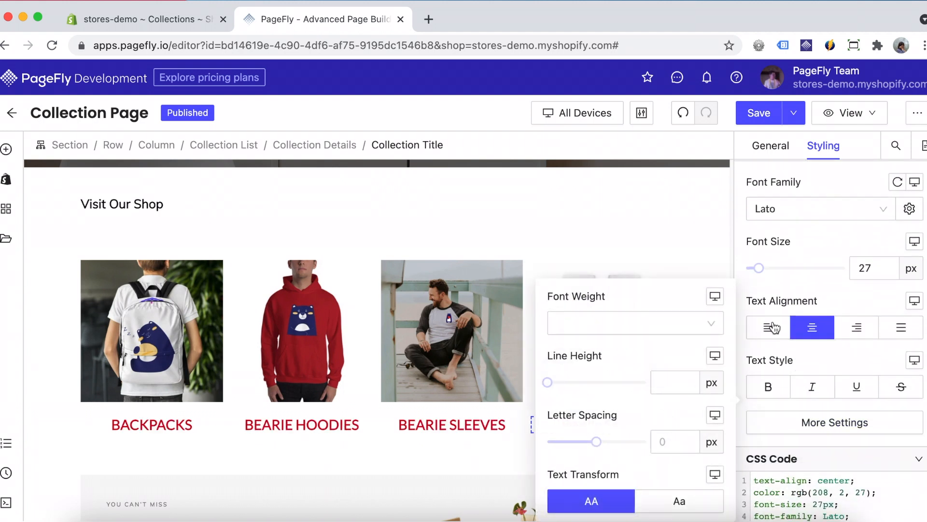
click(844, 304)
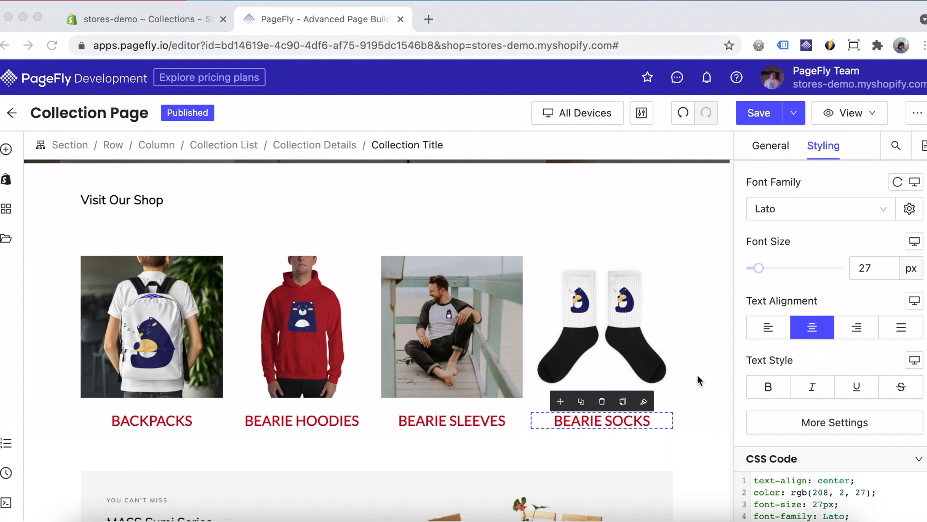
Step: Add a plain Collection View Details element beneath the collection title inside the Collection Details of the list
click(604, 310)
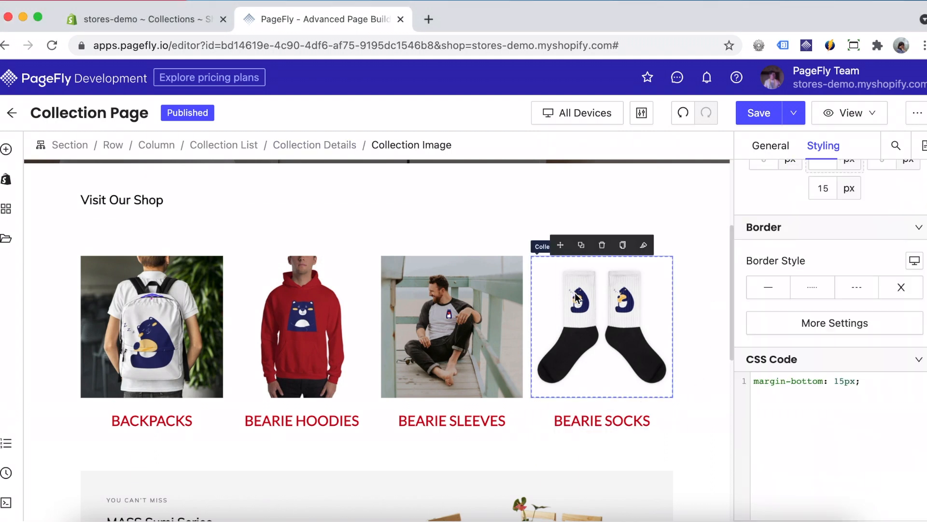
click(338, 147)
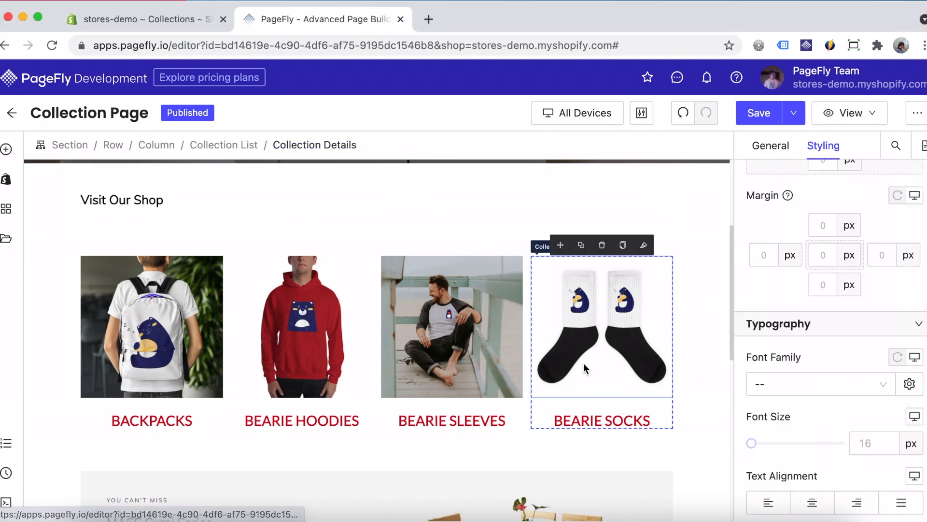
click(11, 182)
scroll(114, 377, down, 3)
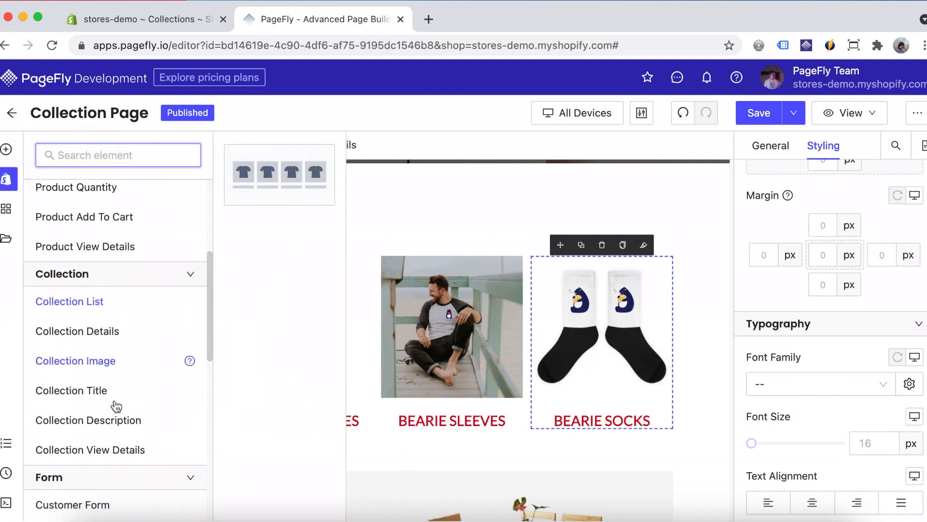
mouse_move(116, 404)
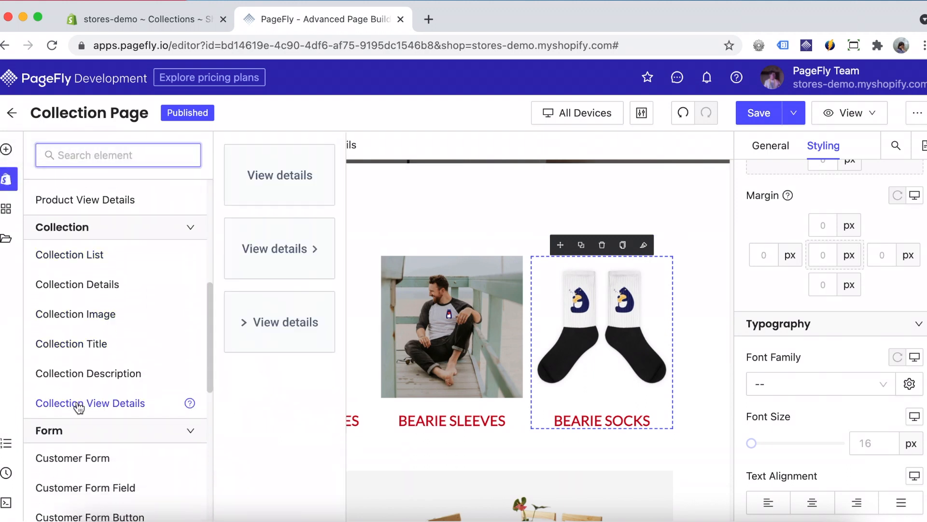
drag(296, 178, 575, 425)
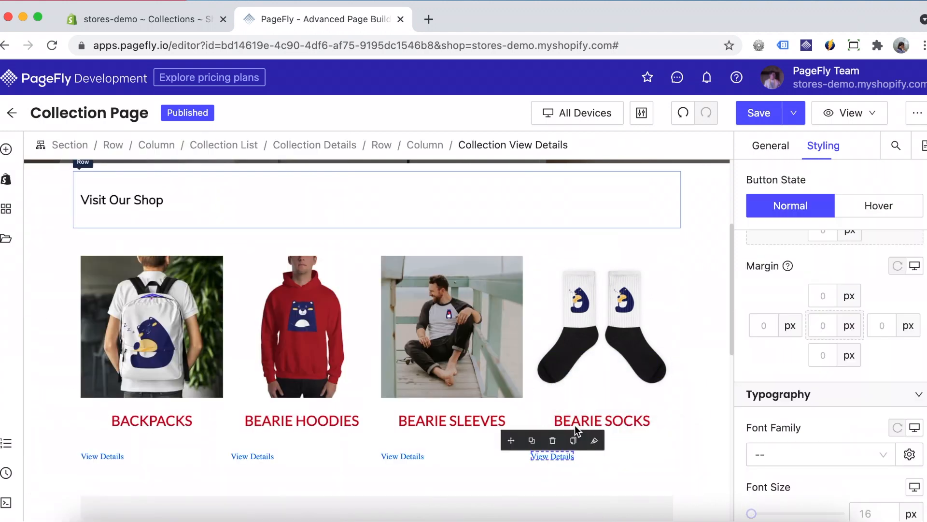
Step: Set the View Details buttons' padding to 20 px on the left and right and 12 px on the top and bottom
scroll(828, 311, up, 5)
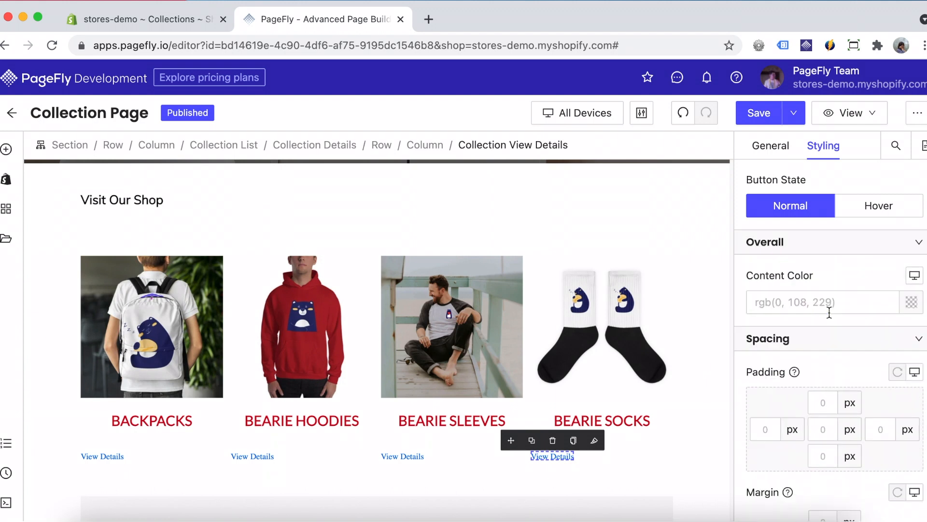
scroll(854, 324, down, 2)
click(825, 331)
text(20)
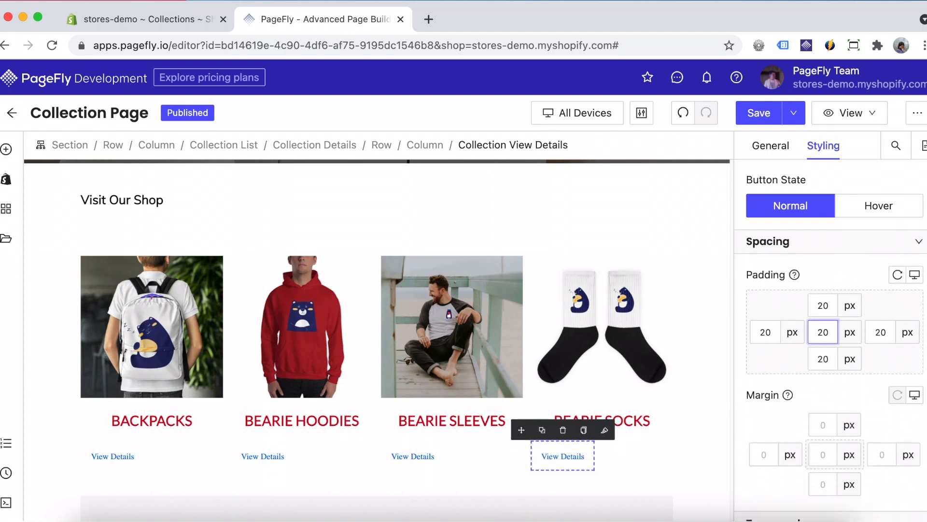
click(823, 306)
text(12)
double_click(825, 359)
text(12)
Step: Try a negative top margin on the View Details buttons
click(813, 418)
text(-1)
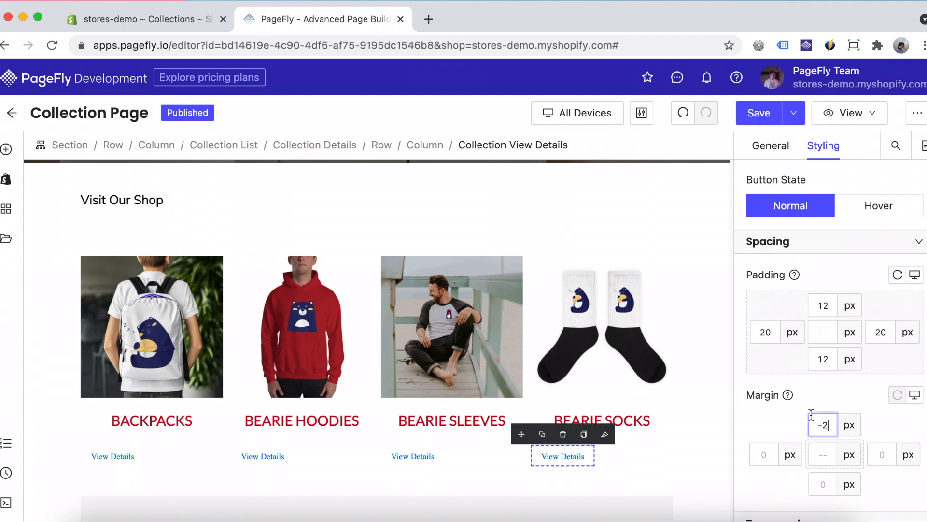
double_click(823, 425)
text(-)
Step: Set the View Details buttons' font family to Lato
scroll(773, 413, down, 5)
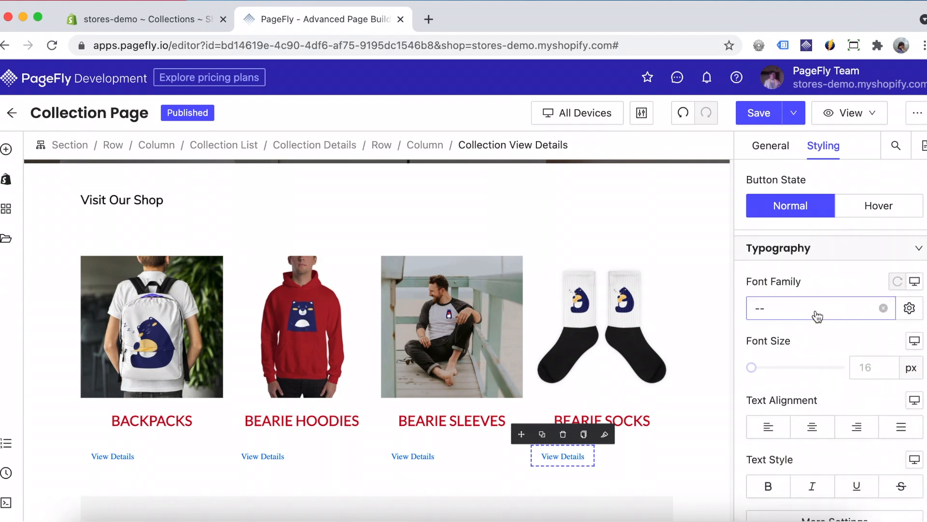
click(814, 311)
click(769, 502)
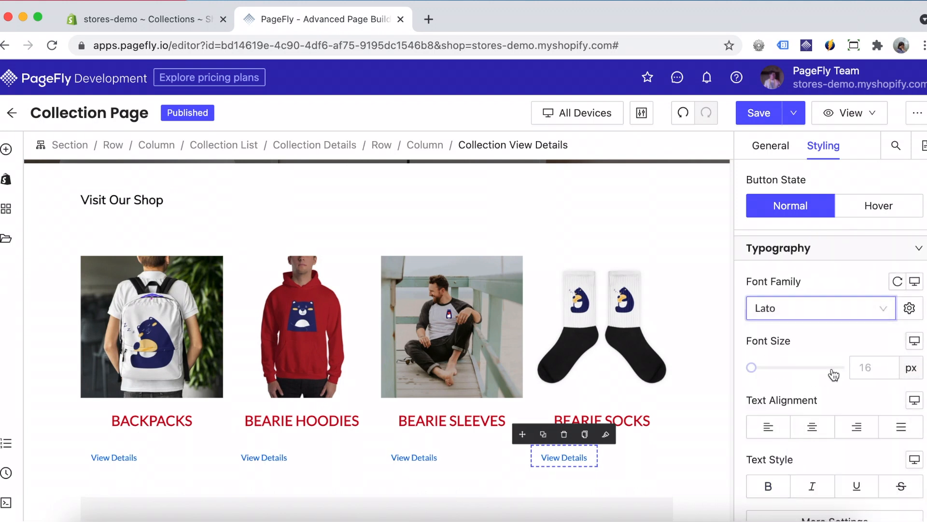
Step: Set the View Details buttons' normal-state background color to red, rgb(208, 2, 27)
scroll(807, 349, down, 2)
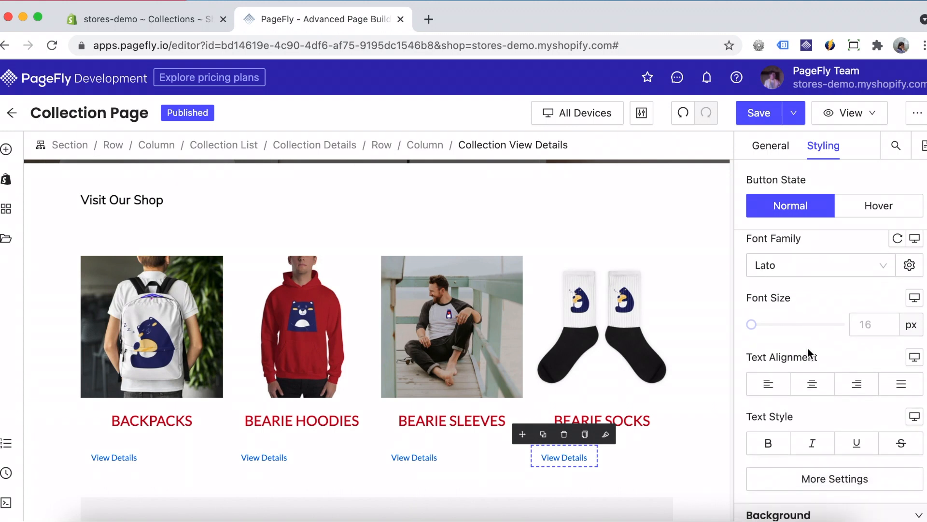
click(809, 352)
scroll(807, 349, down, 8)
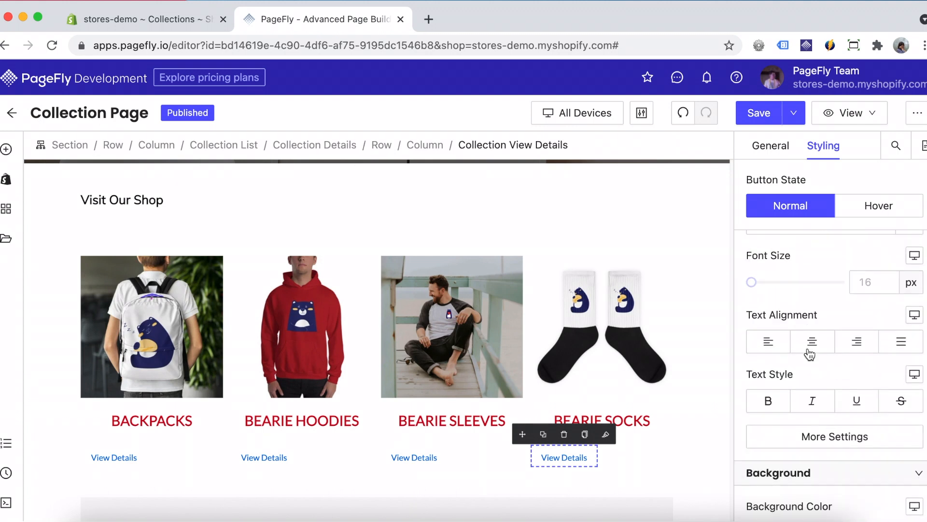
click(910, 474)
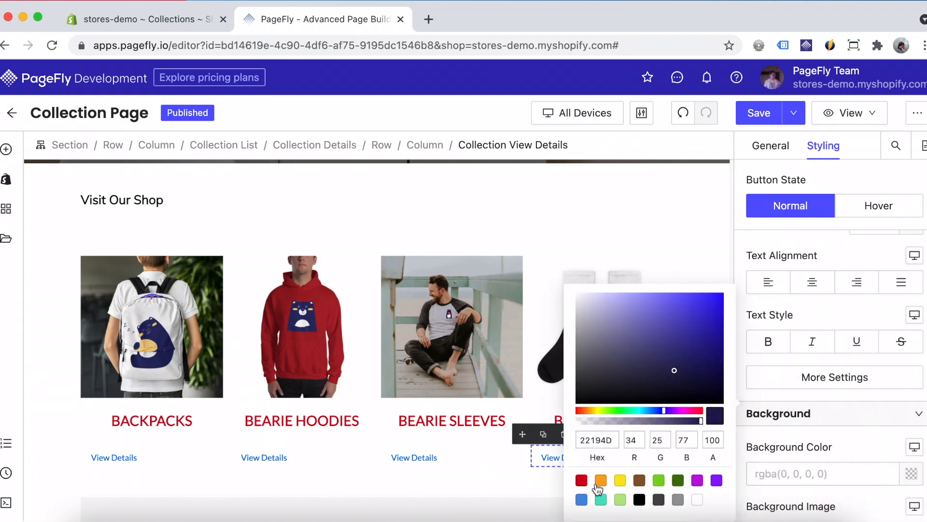
click(582, 480)
click(816, 397)
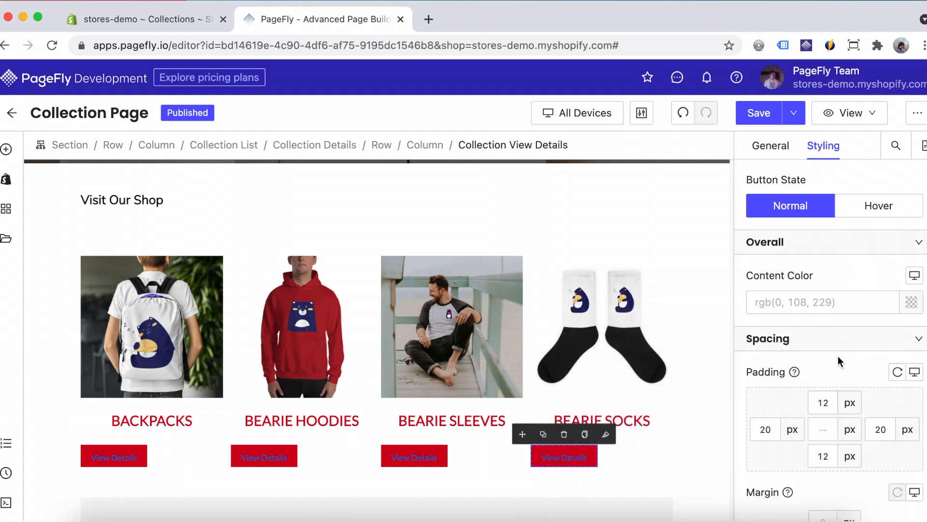
Step: Set the View Details buttons' content color to white, rgb(255, 255, 255)
click(912, 303)
click(697, 400)
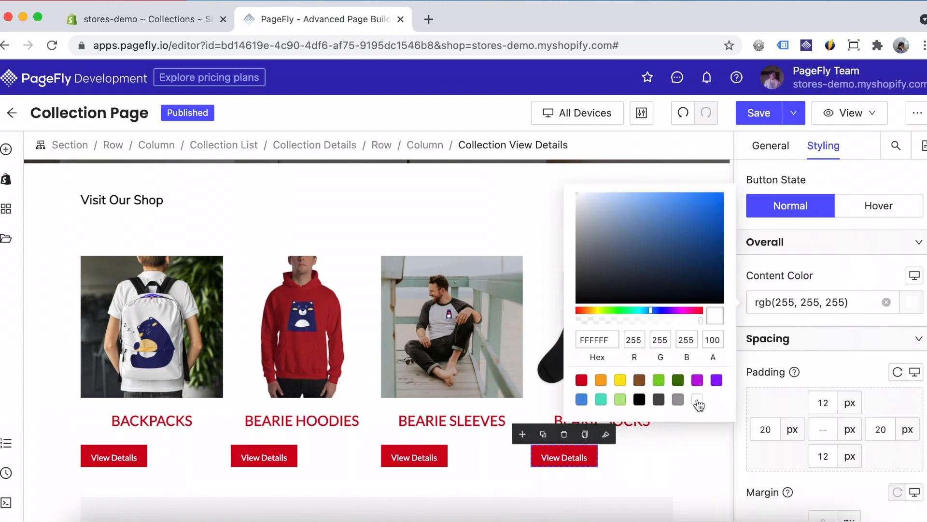
click(833, 364)
Step: Lower the opacity of the red background color for the View Details buttons' hover state
scroll(833, 364, down, 4)
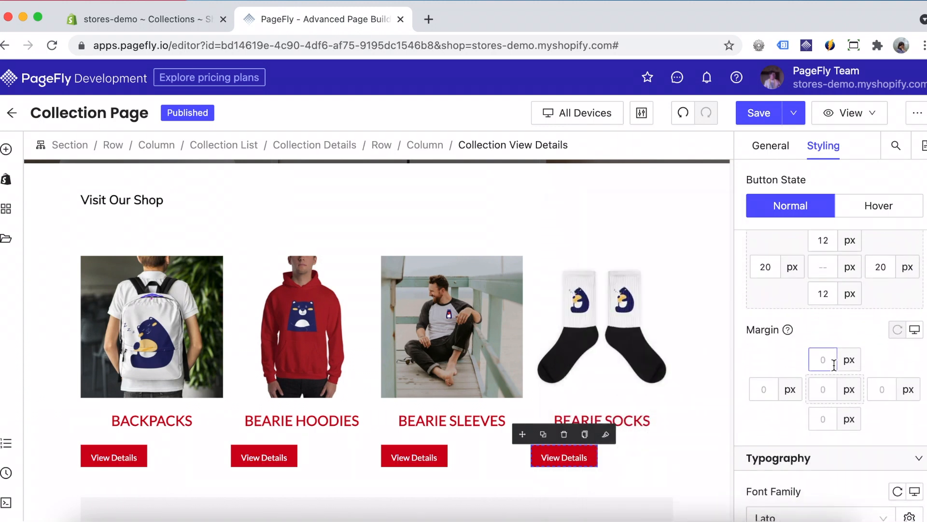
scroll(834, 364, down, 1)
scroll(834, 365, up, 4)
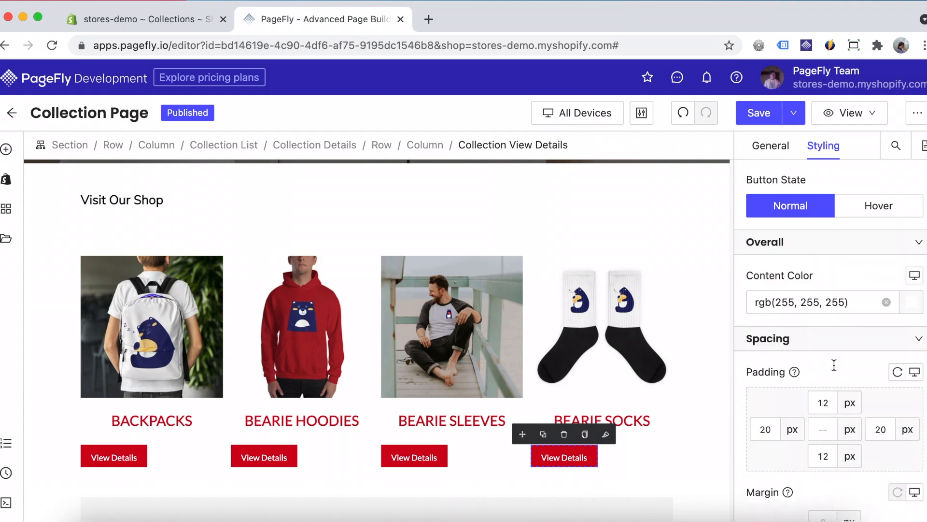
click(878, 213)
scroll(876, 405, down, 2)
scroll(877, 405, down, 5)
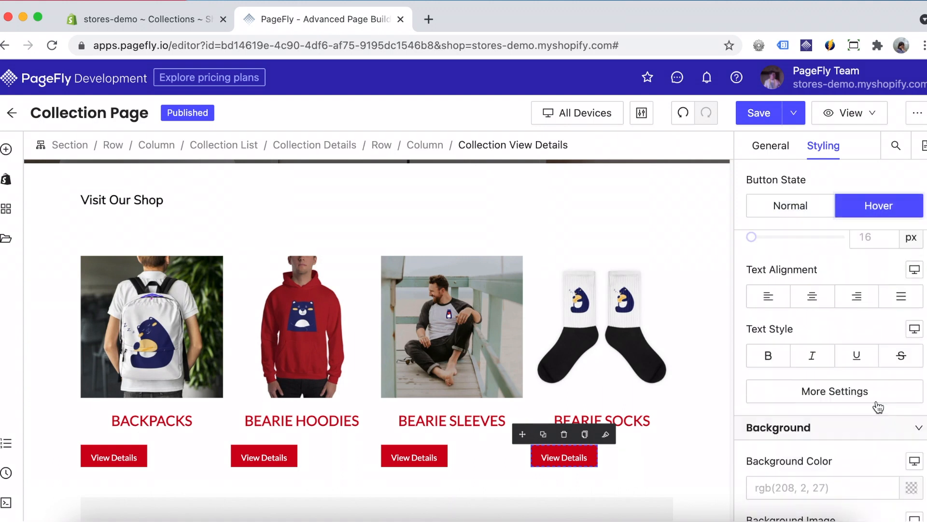
click(911, 414)
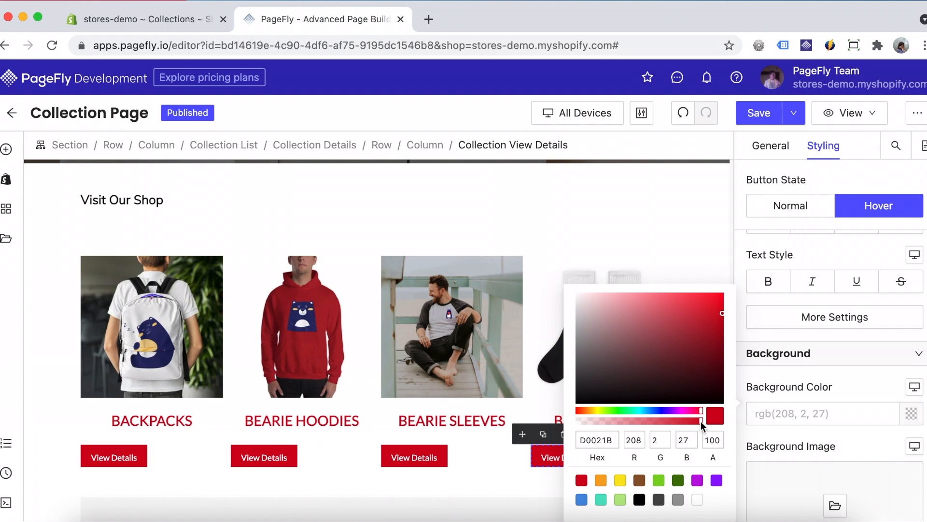
drag(706, 419, 667, 421)
click(859, 381)
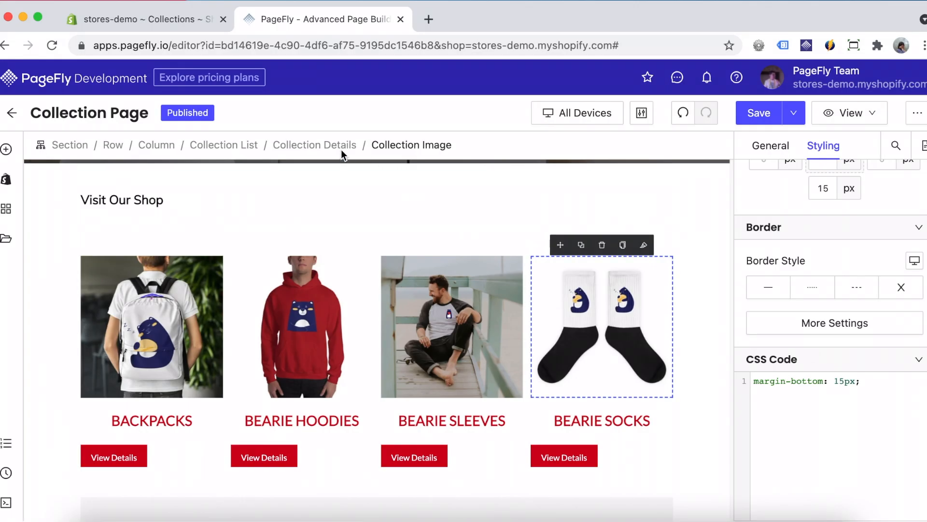
Step: Set the Collection Details padding to 20 px on all sides and center its text alignment
click(342, 150)
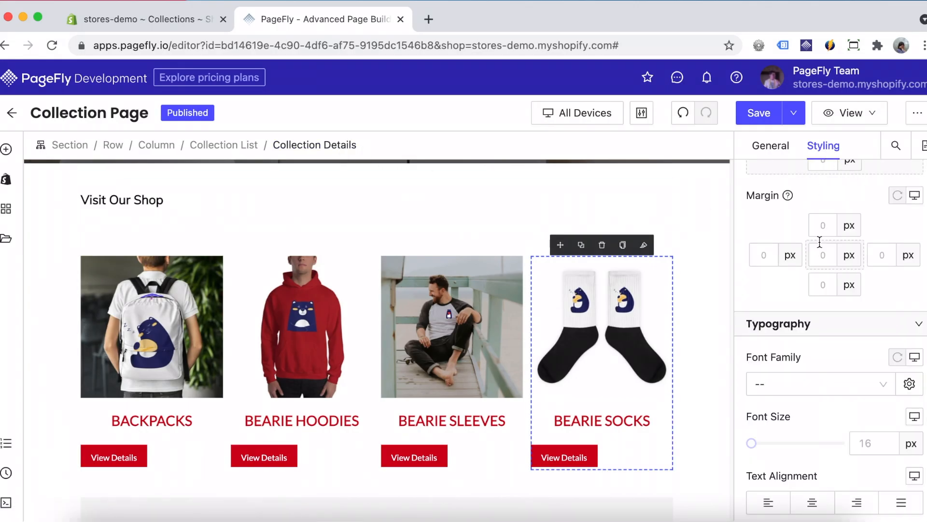
scroll(837, 338, down, 4)
scroll(829, 368, up, 8)
click(829, 368)
text(20)
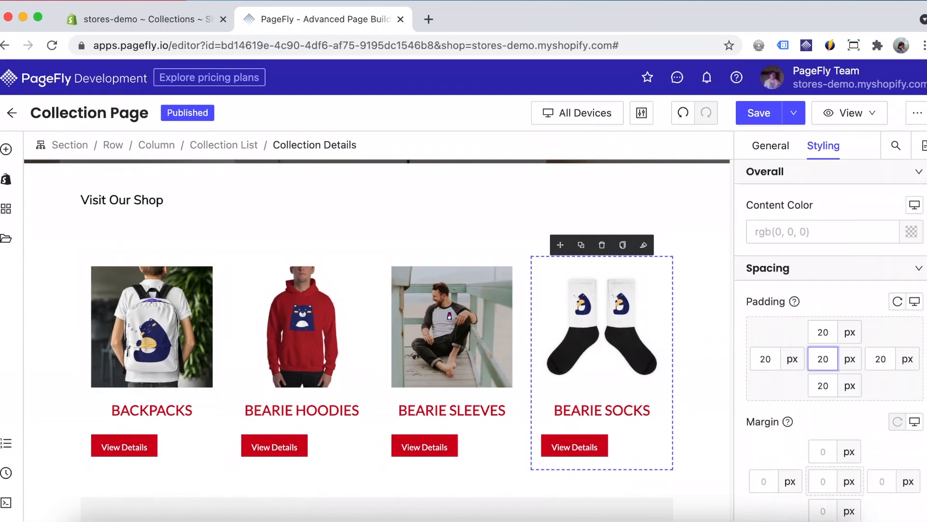
scroll(836, 421, down, 8)
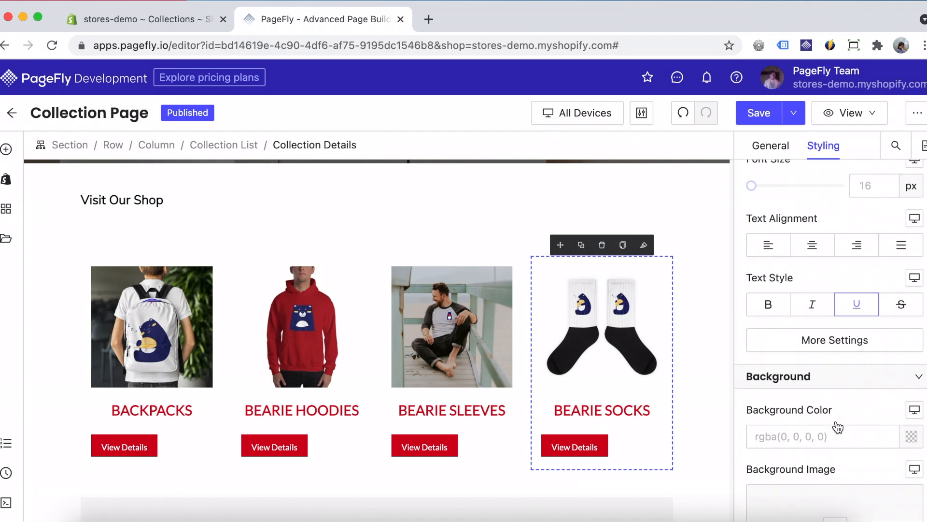
click(814, 246)
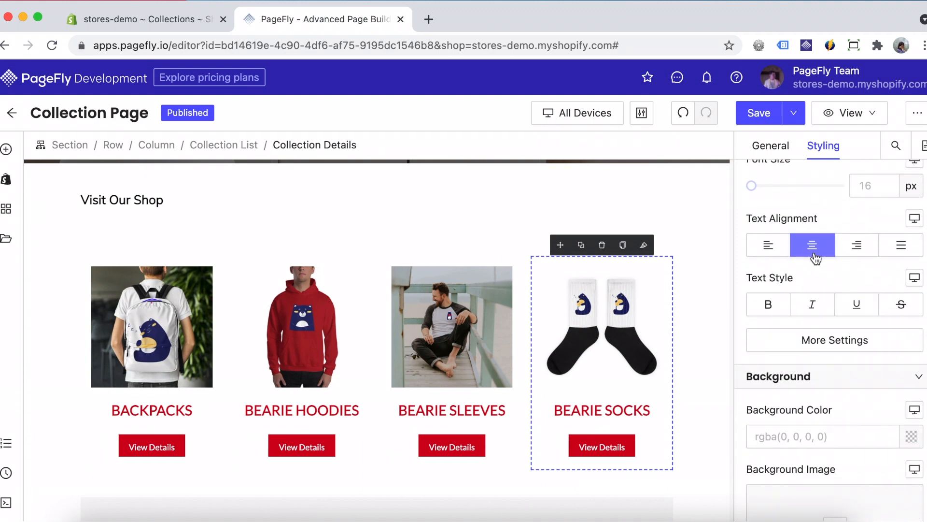
Step: Set the Collection Details background color to light gray, rgb(246, 246, 246)
scroll(855, 388, down, 8)
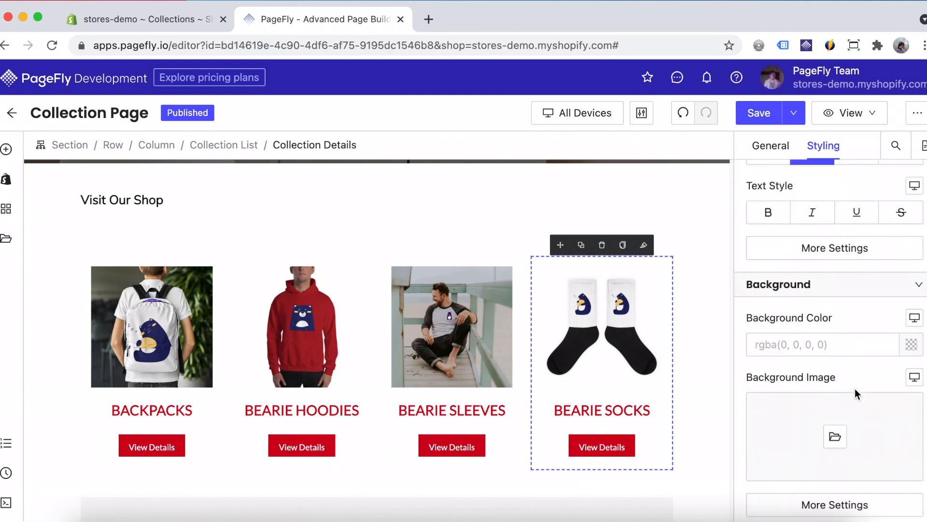
scroll(870, 269, up, 5)
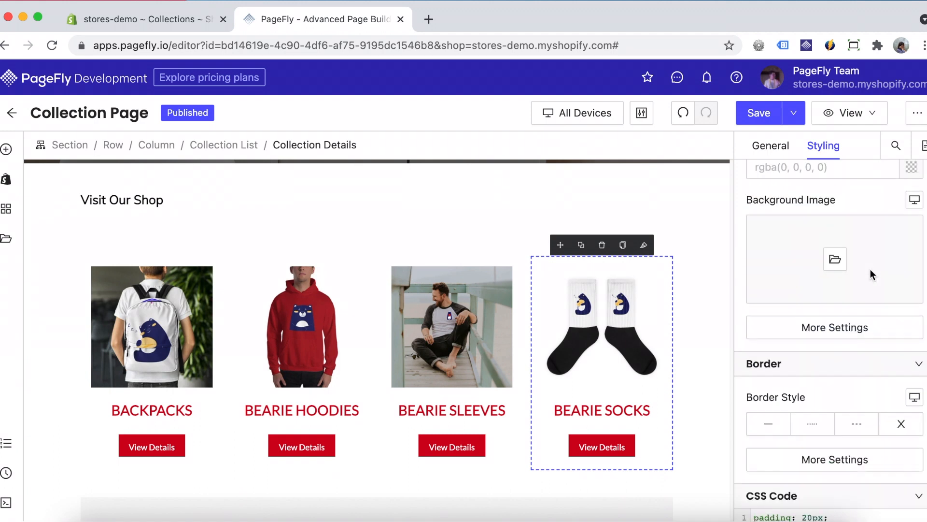
click(855, 265)
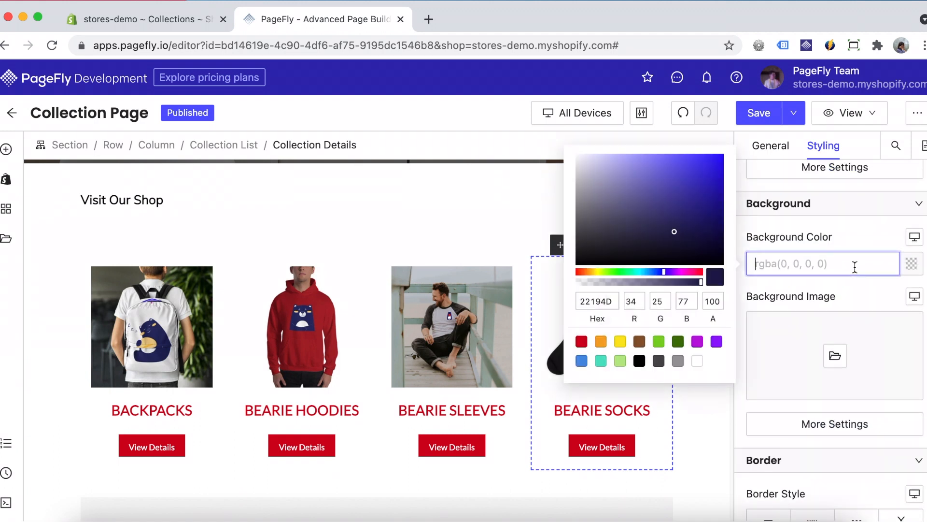
text(rgb(246)
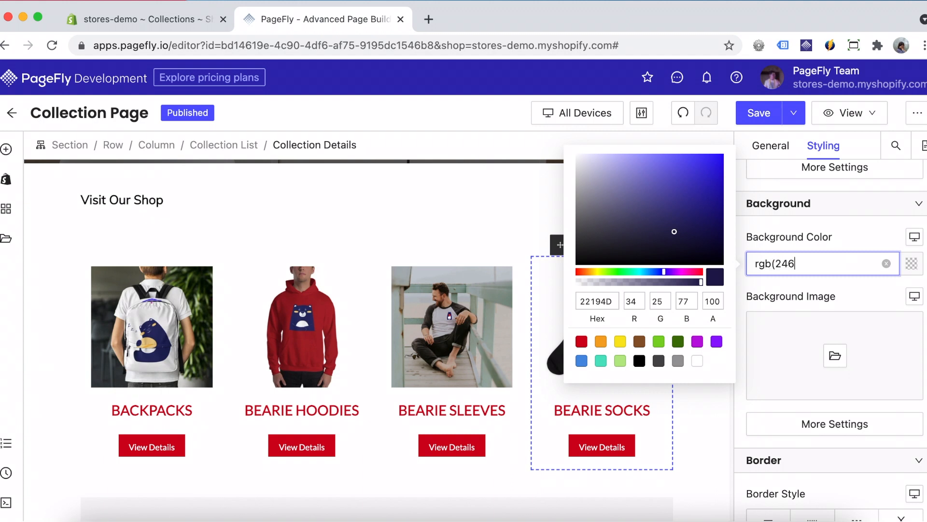
text(,246,246)
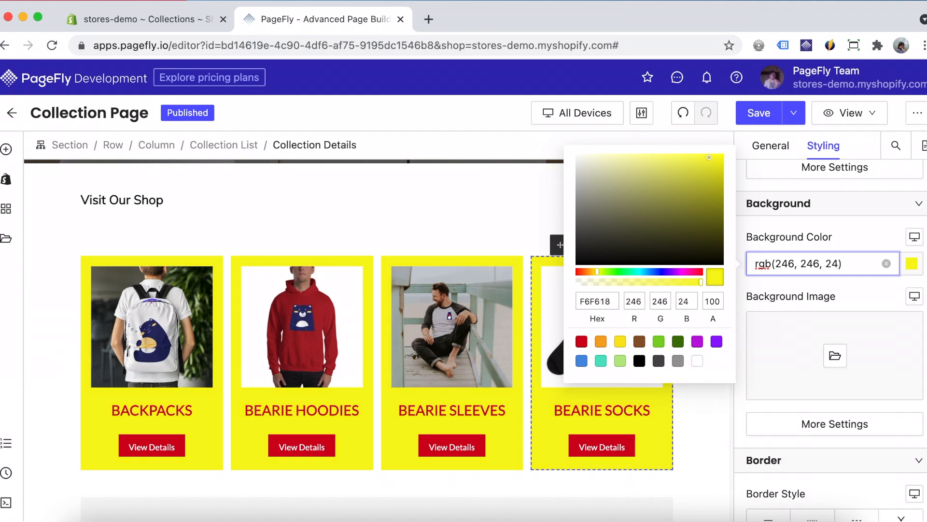
text(6)
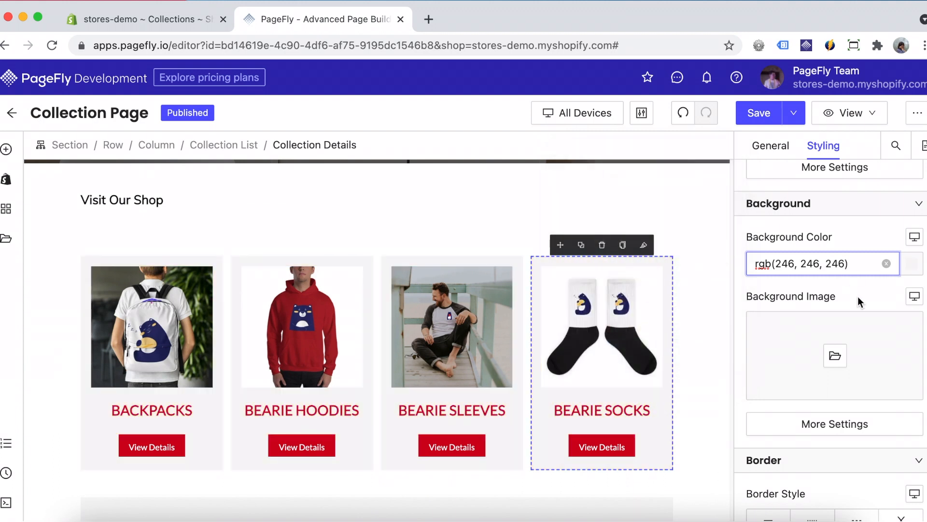
Step: Add the CSS rule box-shadow: rgb(226, 226, 228) 5px 5px 5px 1px; to the Collection Details
scroll(860, 300, down, 5)
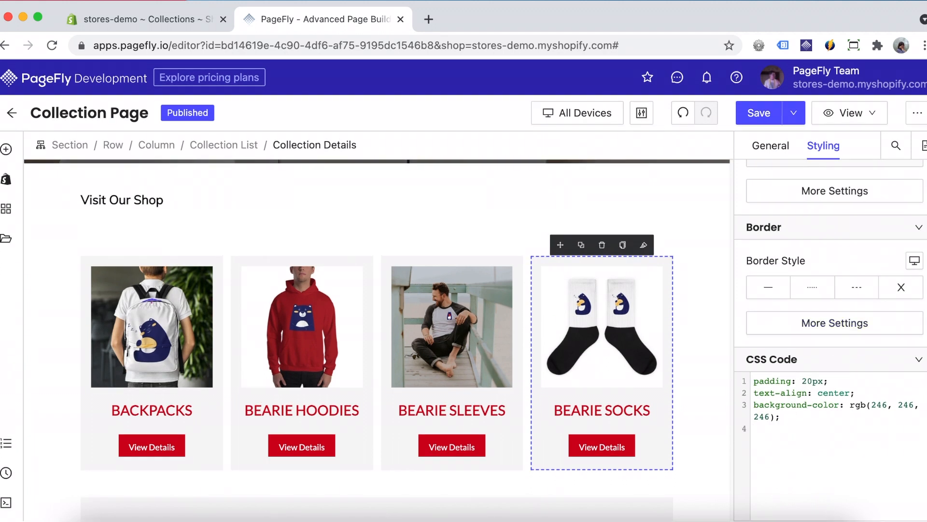
text(box-shadow: rgb(226, 226, 228) 5px 5px 5px 1px;)
drag(823, 430, 871, 430)
click(869, 442)
click(845, 440)
click(697, 196)
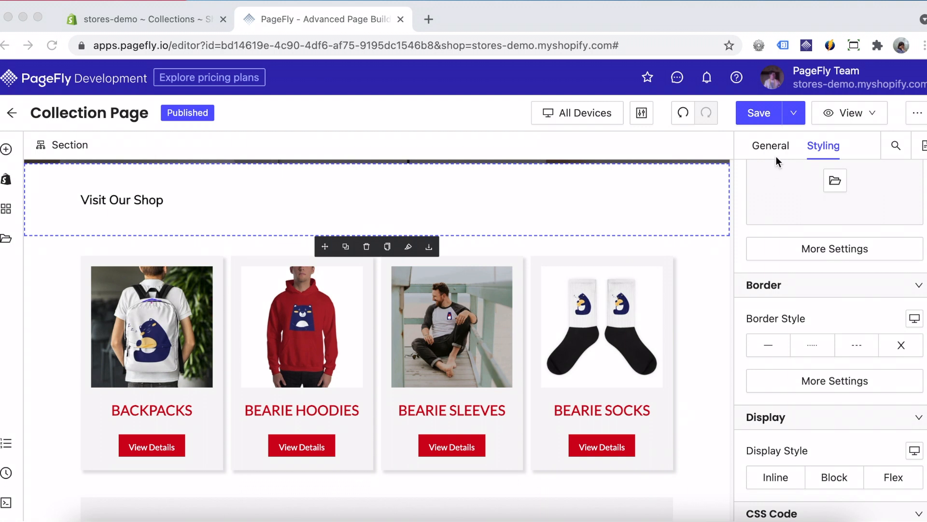
Step: Save and publish the collection page
click(791, 114)
click(791, 114)
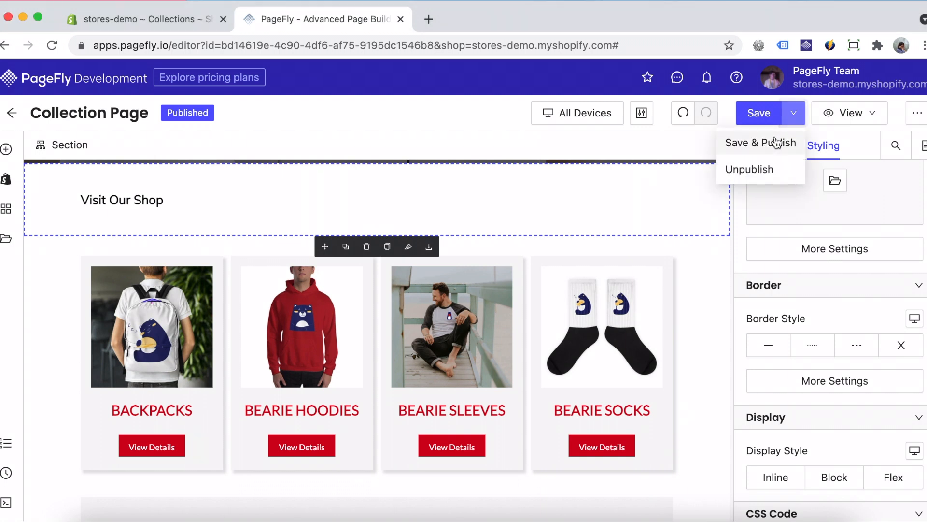
click(776, 141)
Step: Open the live collection page, examine the styled collection list under Visit Our Shop, and dismiss the Shopify admin bar
click(825, 112)
click(847, 166)
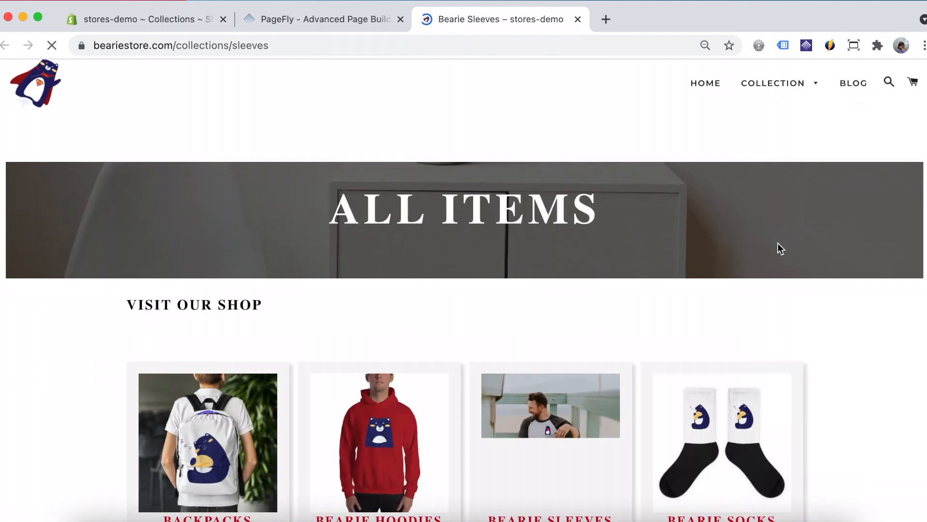
scroll(778, 243, down, 3)
scroll(778, 246, down, 1)
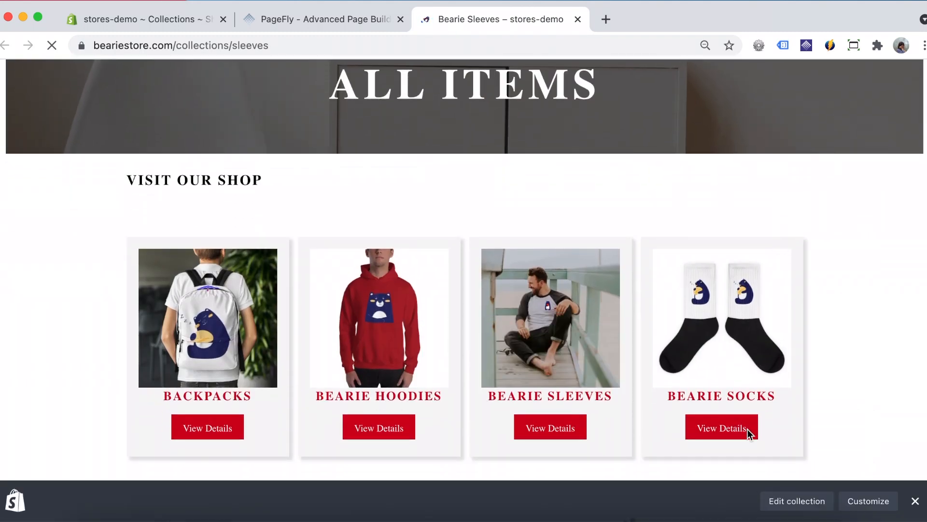
click(915, 502)
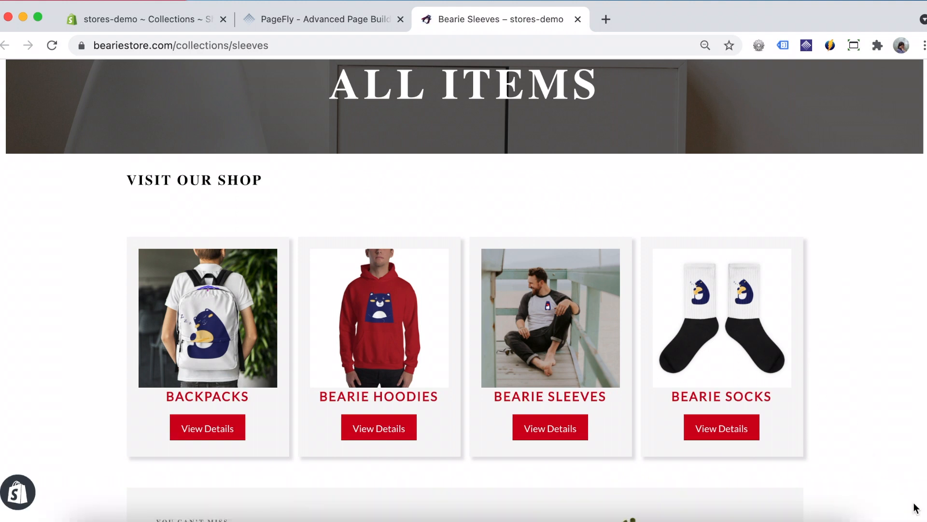